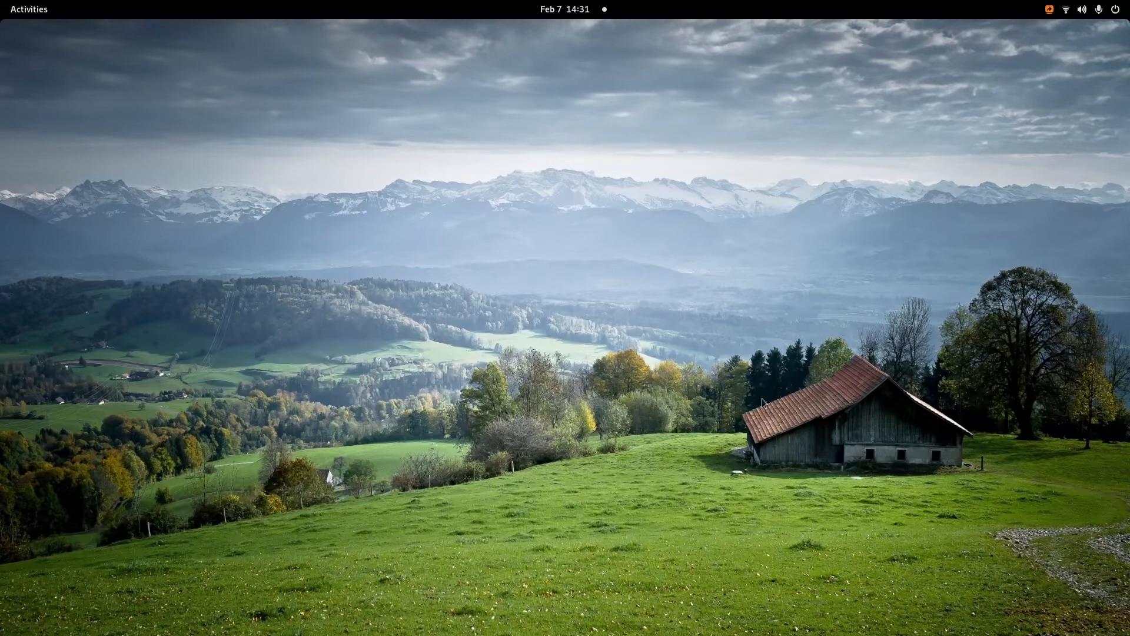
Step: Launch Oracle VM VirtualBox from the second page of the GNOME app grid
key(super)
click(688, 594)
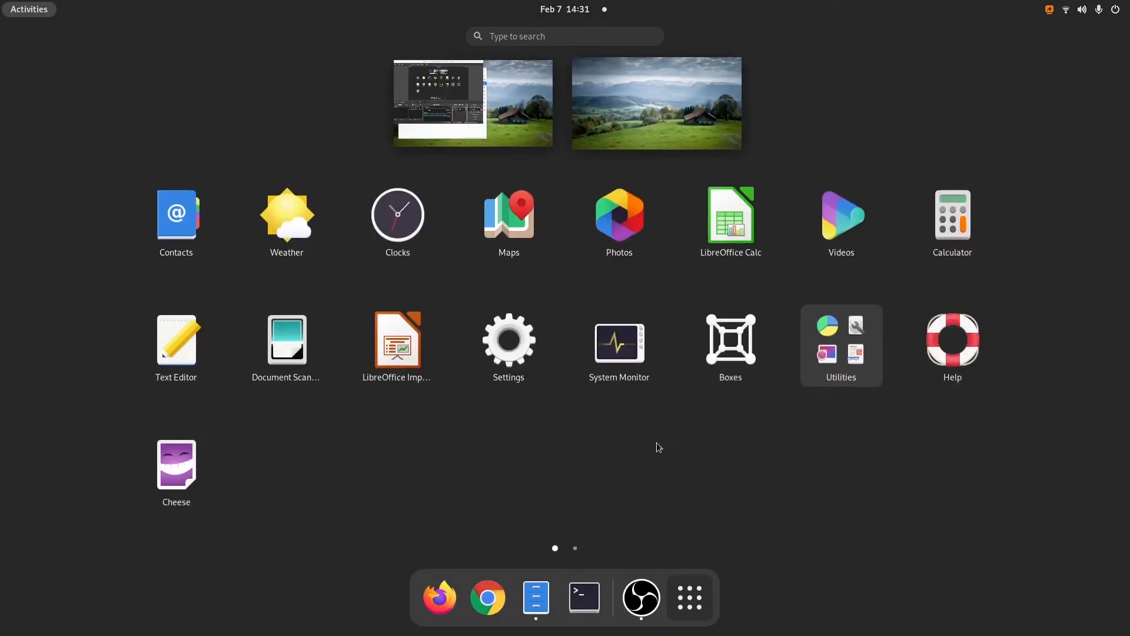
scroll(635, 424, down, 1)
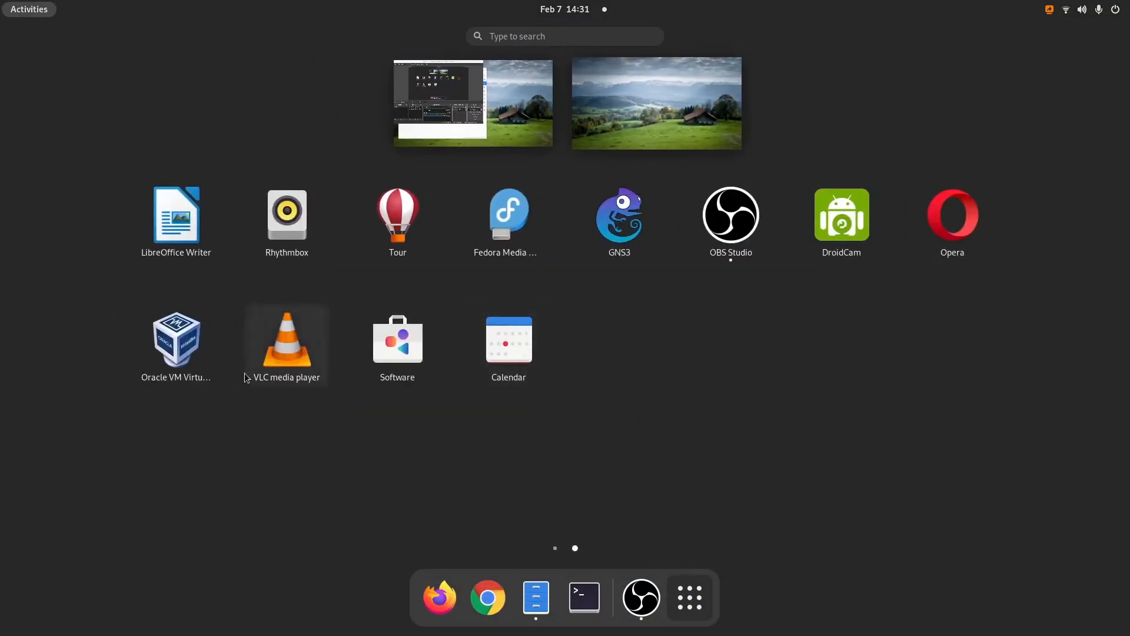
click(176, 341)
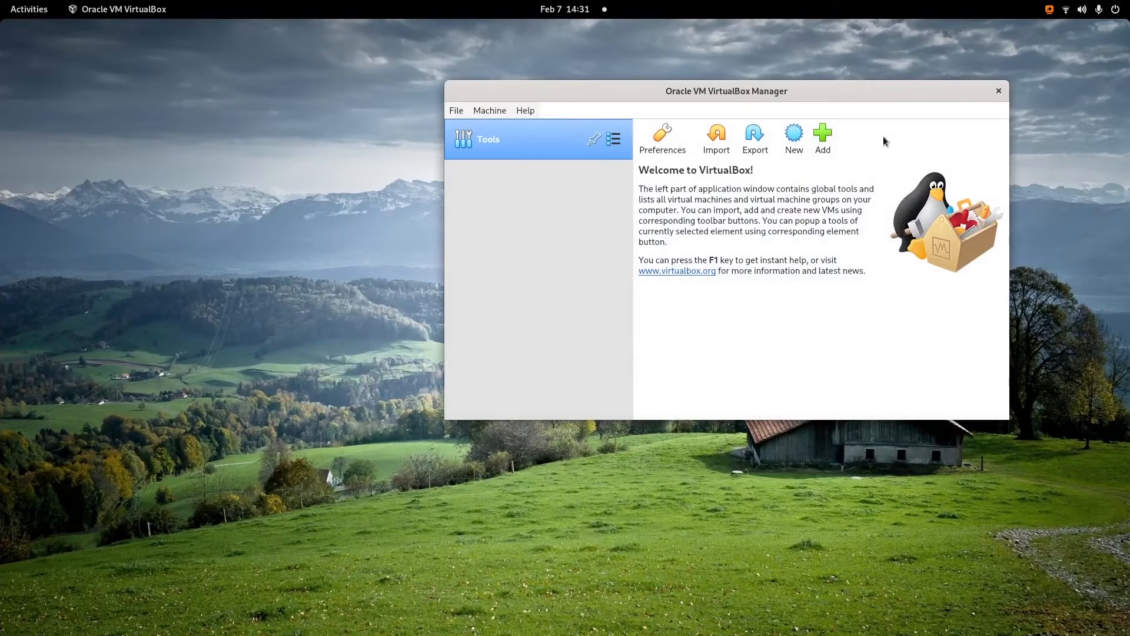
Step: Drag the VirtualBox Manager window toward the lower left of the desktop
drag(885, 93, 753, 131)
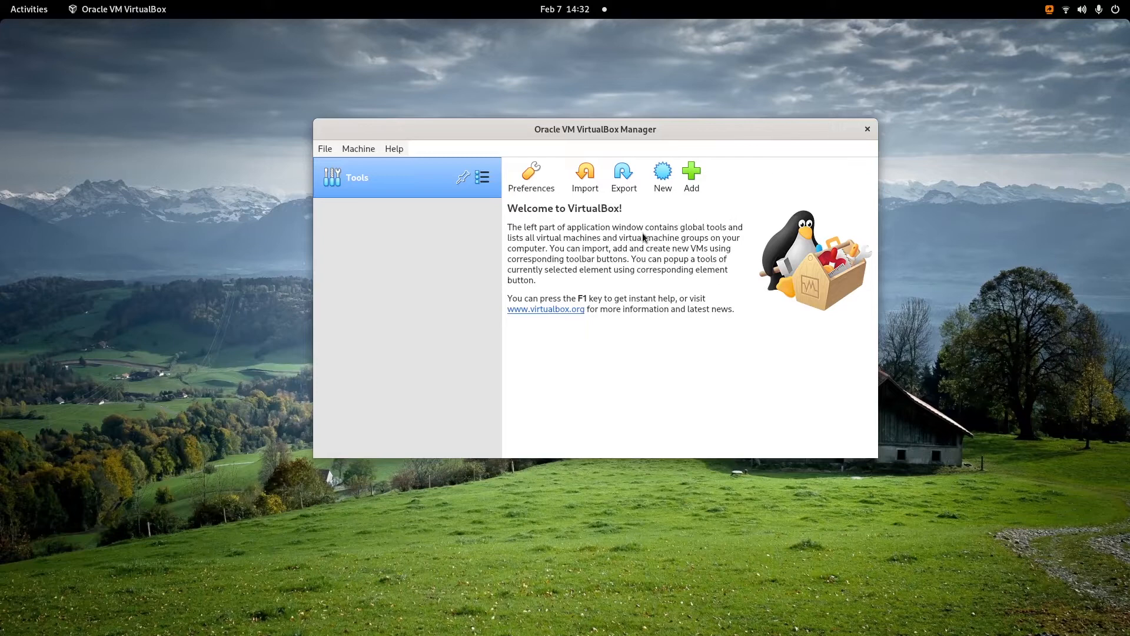
Step: Create a new VM named fedora-35-mate, type Linux, version Fedora (64-bit)
click(663, 175)
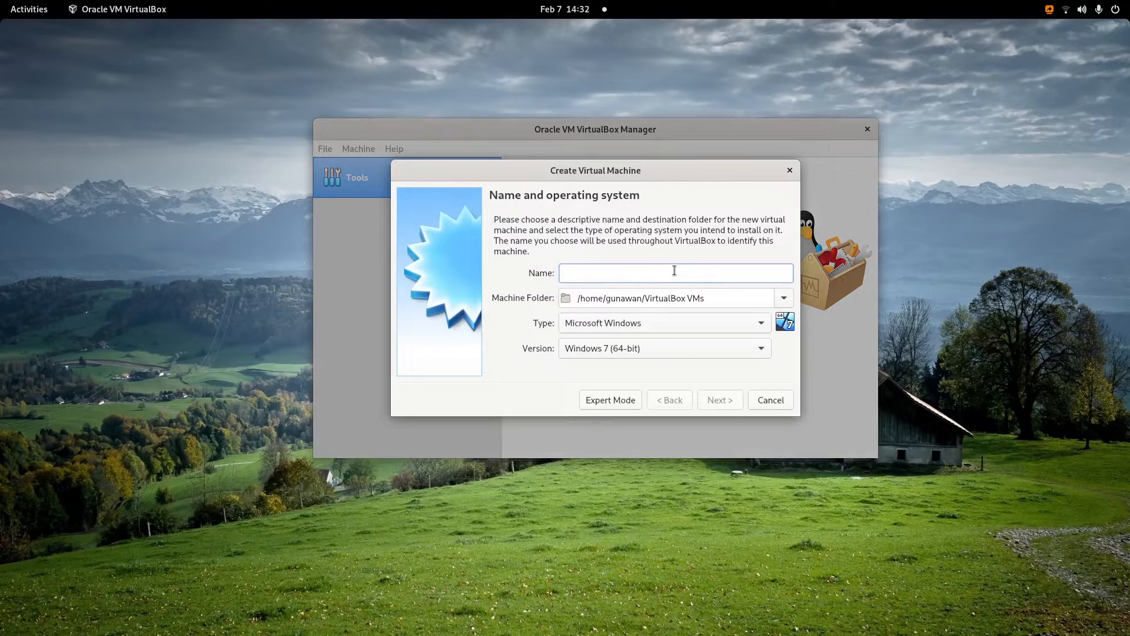
text(fedora-35)
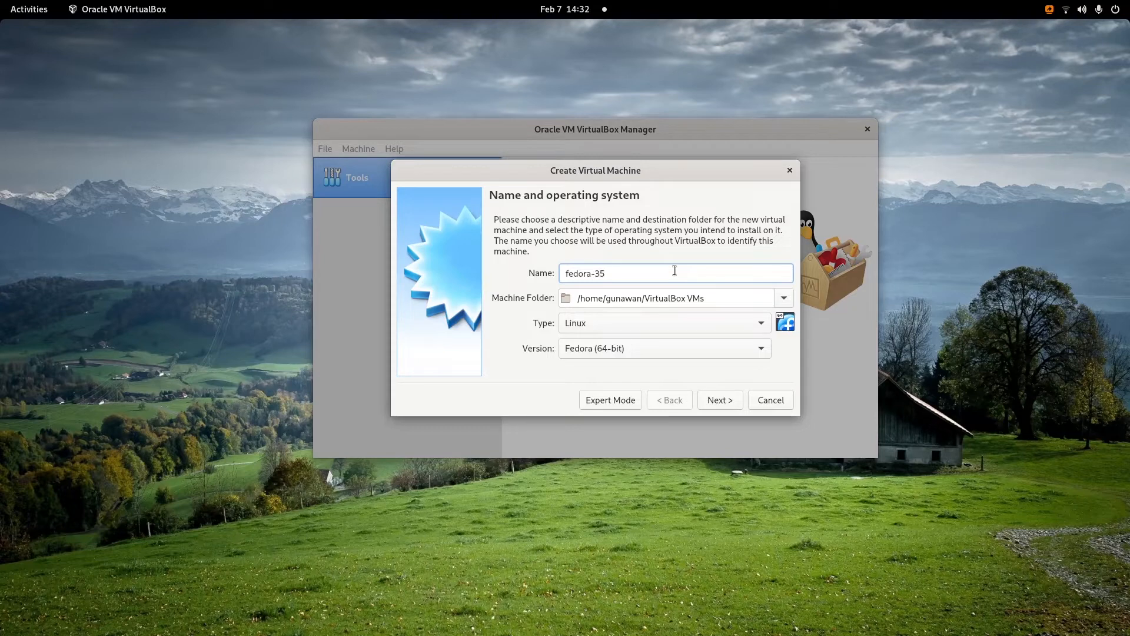
text(-mate)
key(Tab)
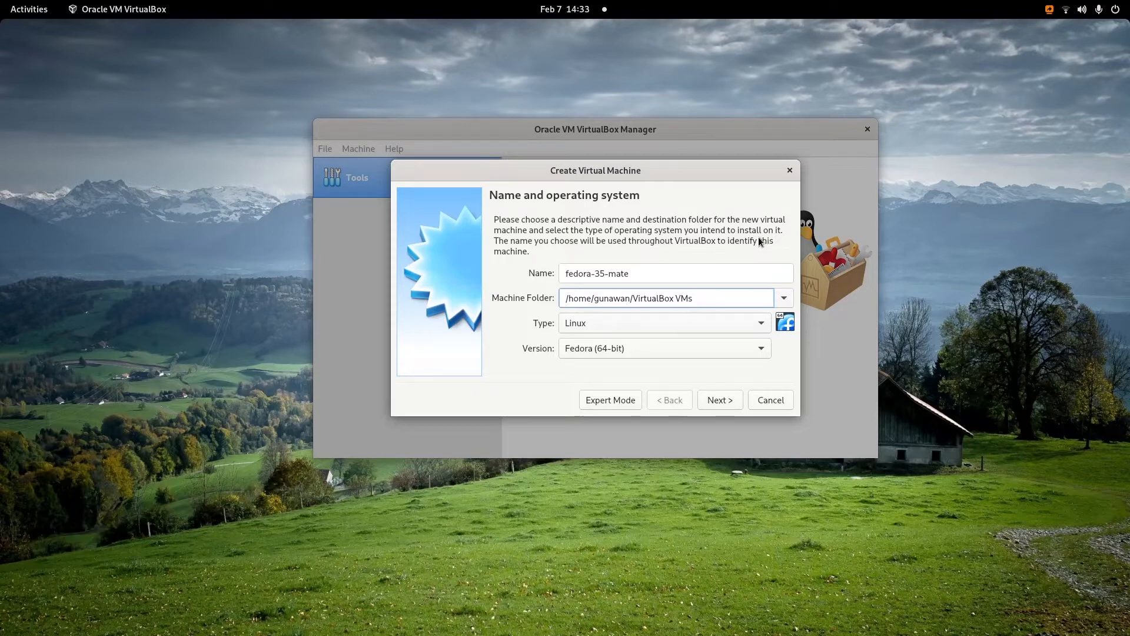
click(786, 303)
Step: Set the machine folder to the vm-hdd folder in the home directory
click(722, 333)
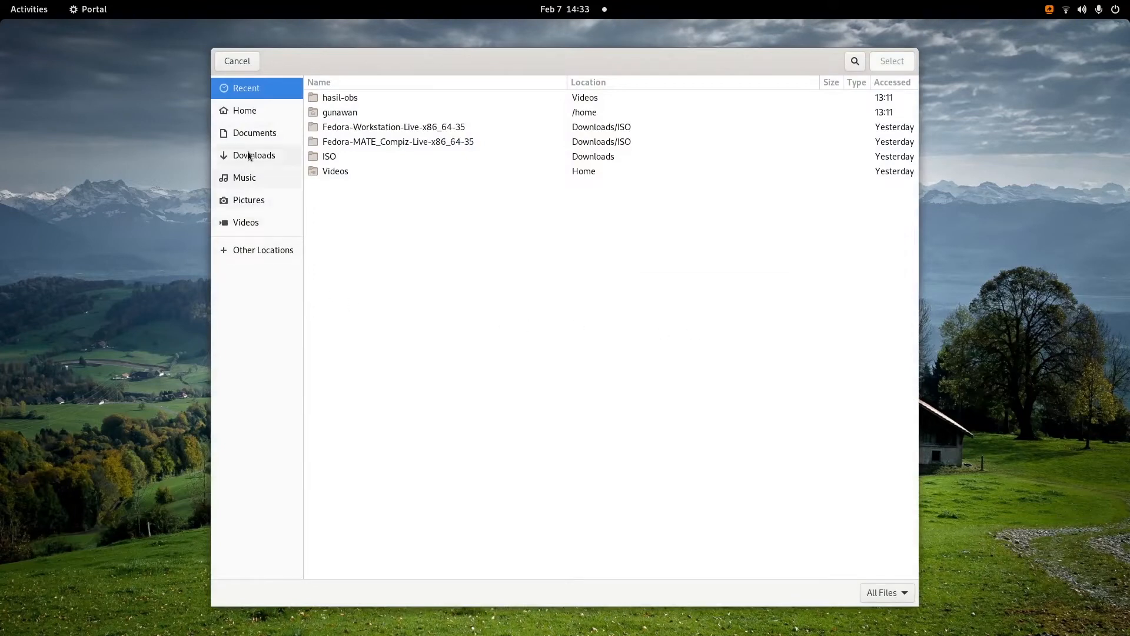
click(248, 112)
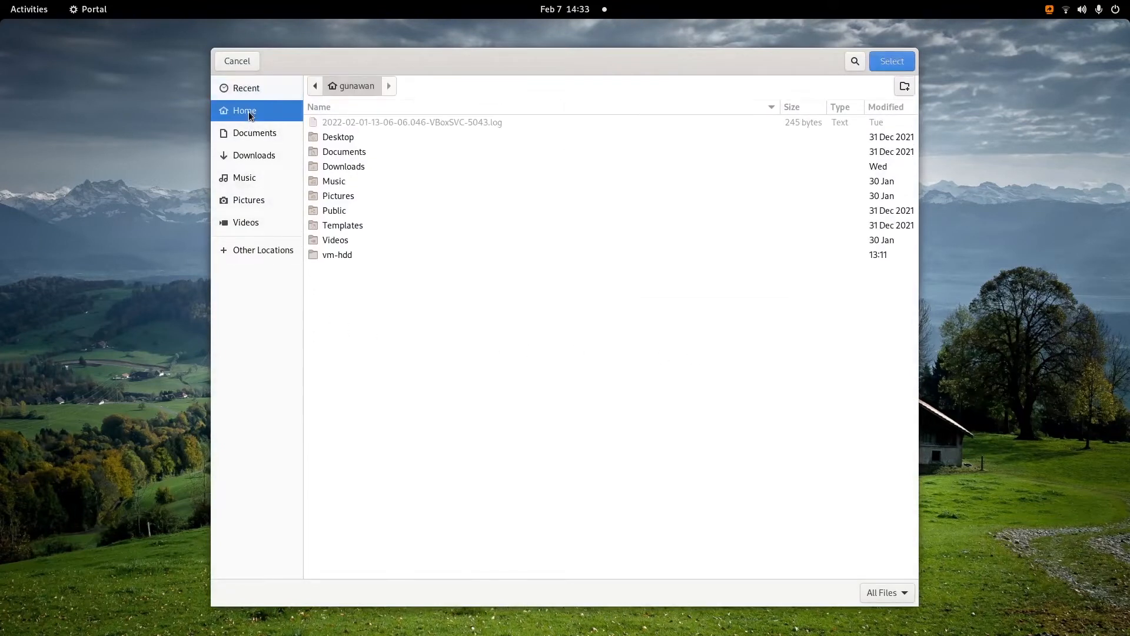
click(345, 258)
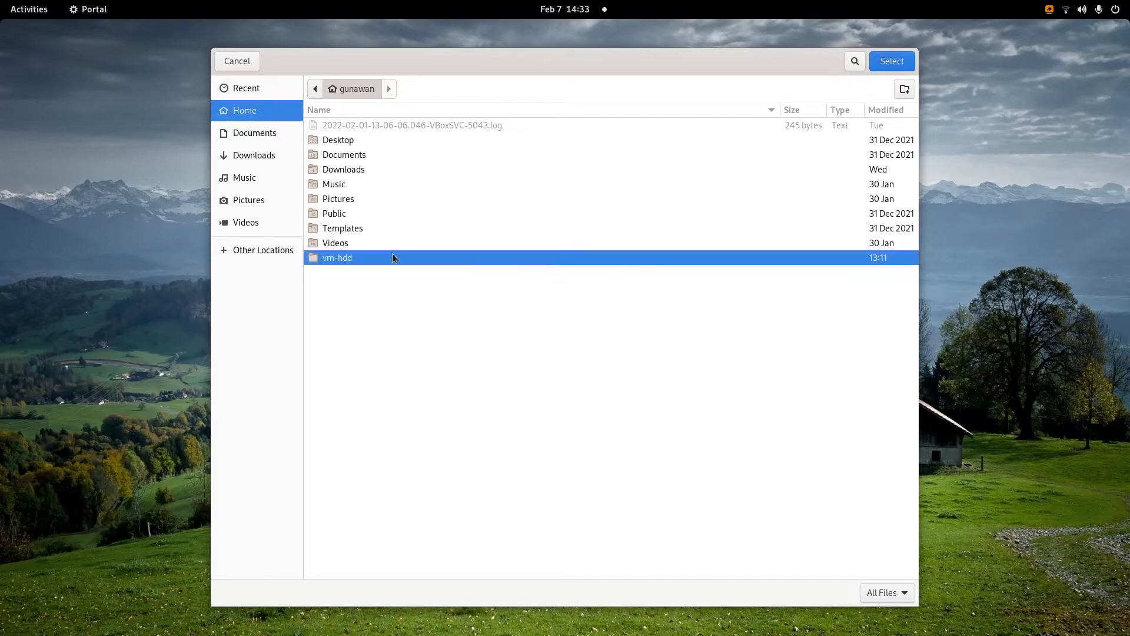
click(892, 61)
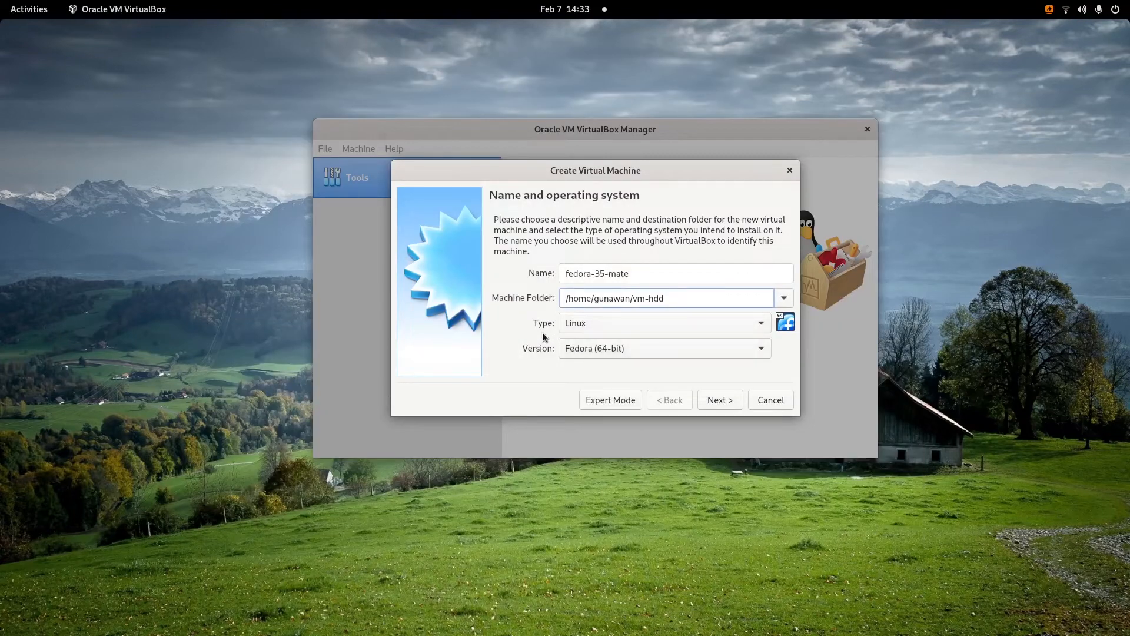
key(Tab)
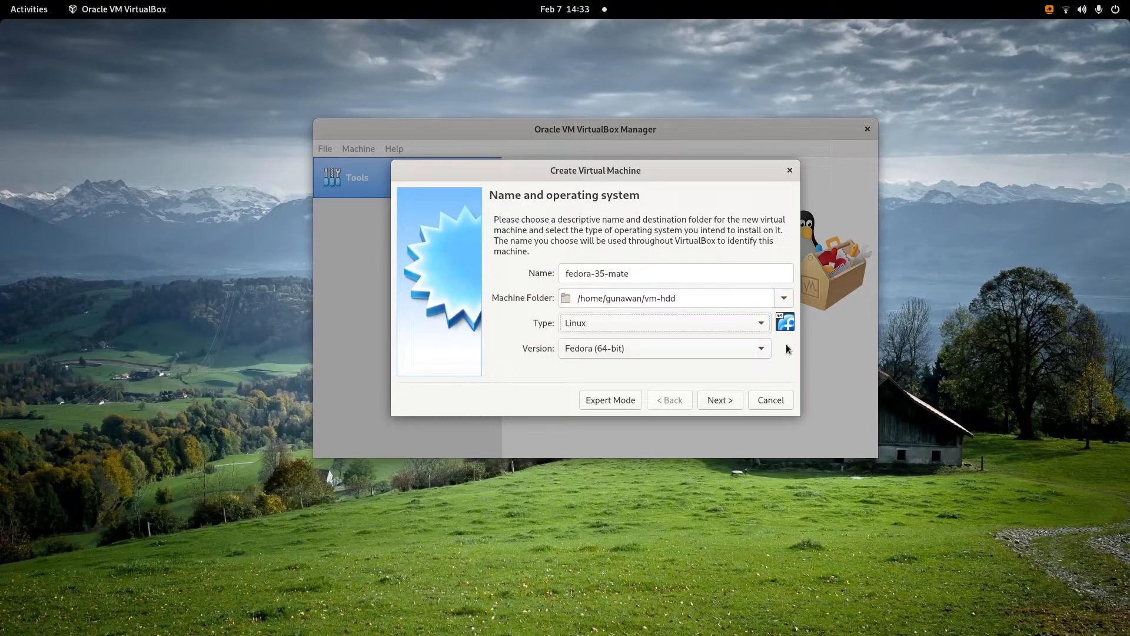
click(760, 324)
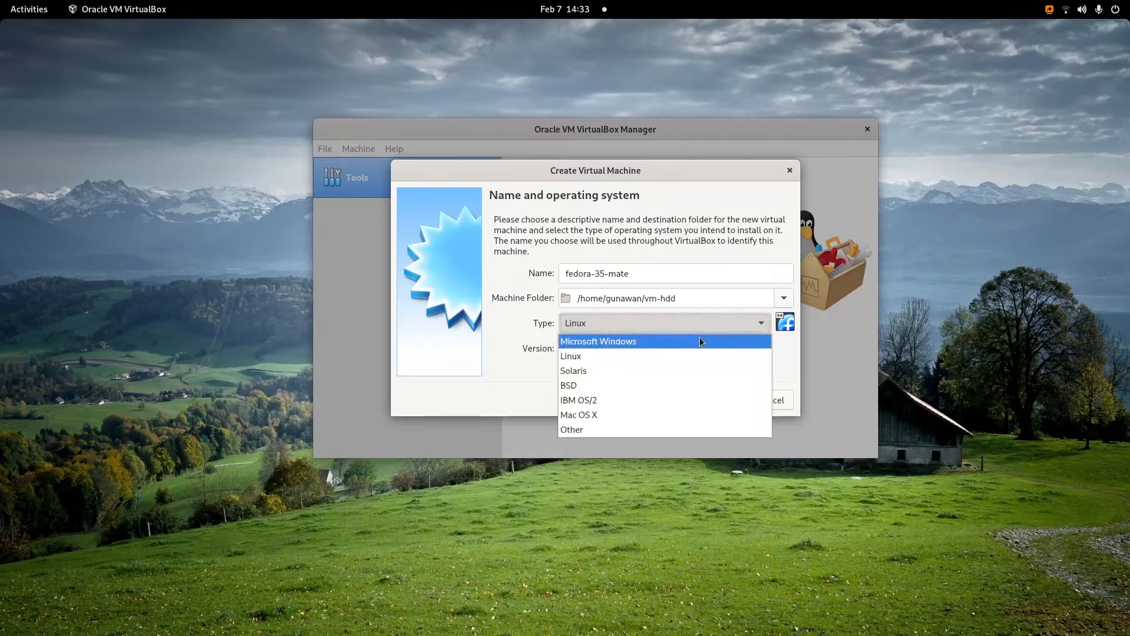
click(638, 357)
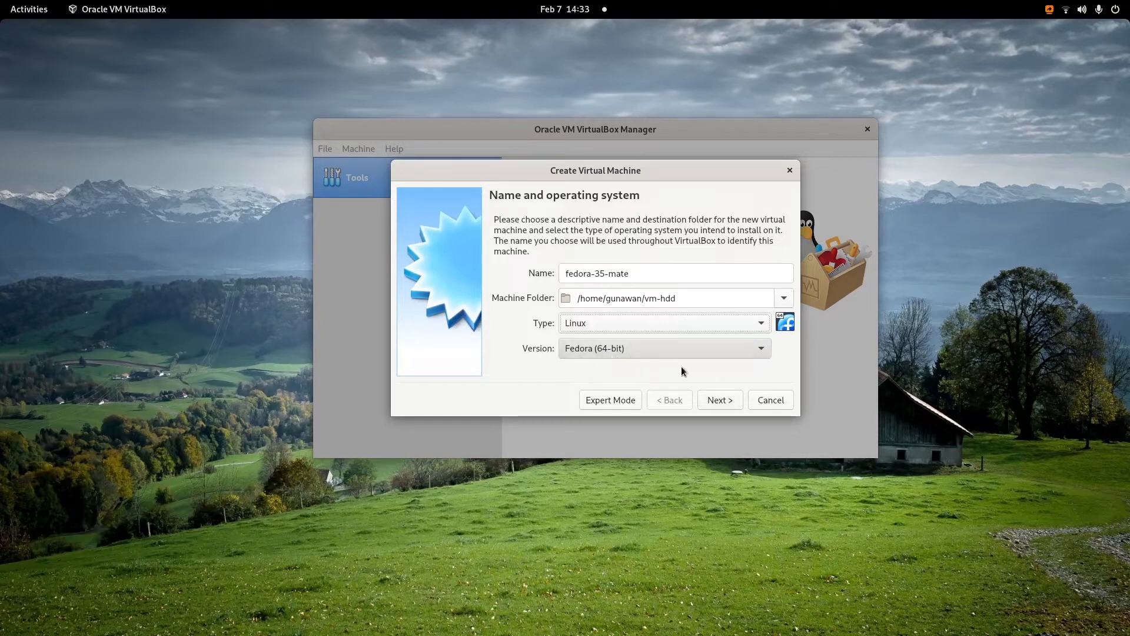
Step: Replace the 1024 MB memory value with 2048 MB
click(723, 400)
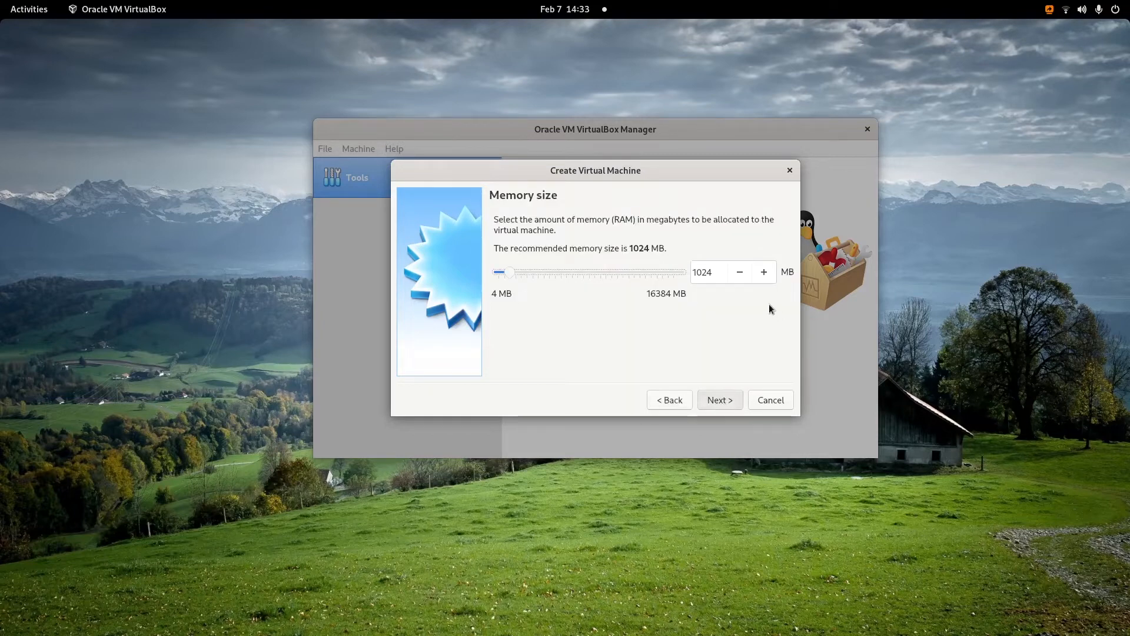
click(710, 272)
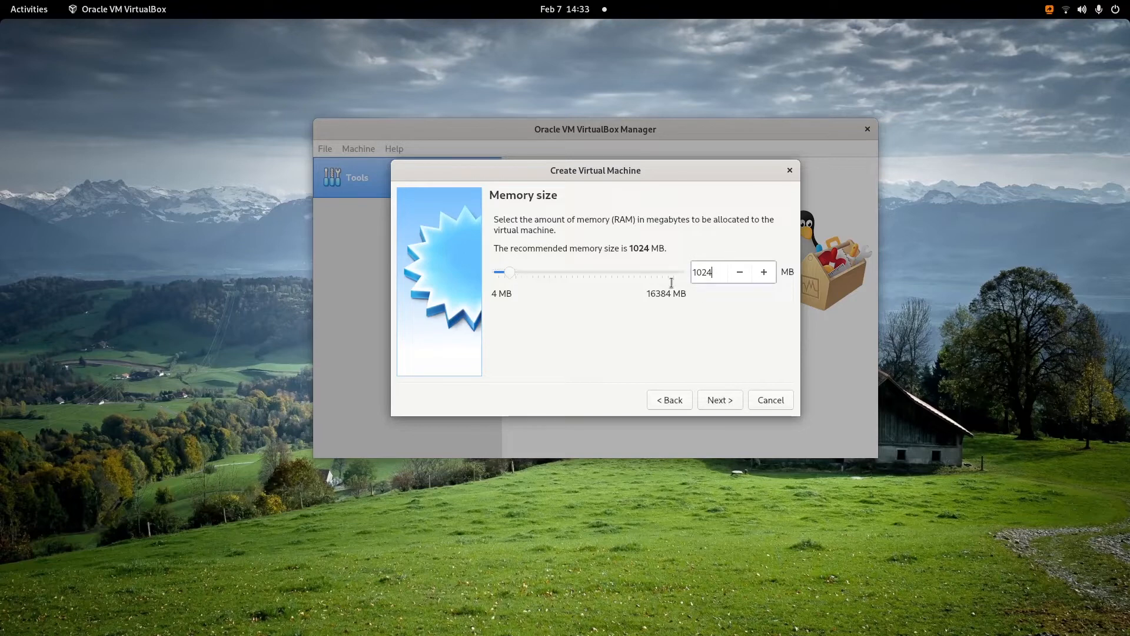
drag(671, 282, 684, 269)
text(2048)
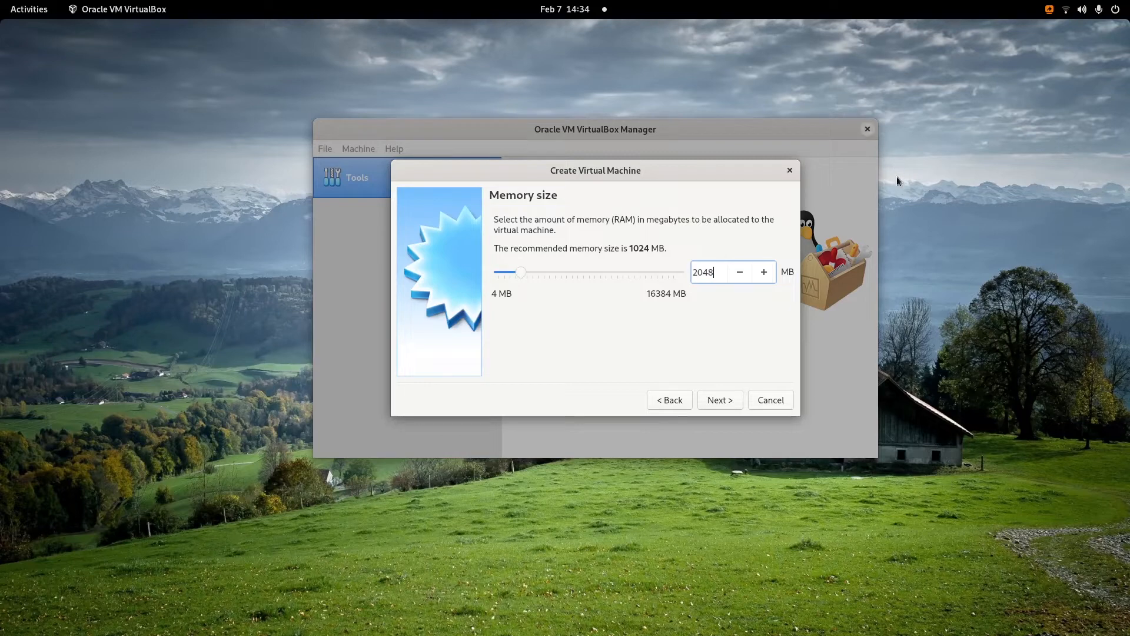
click(712, 402)
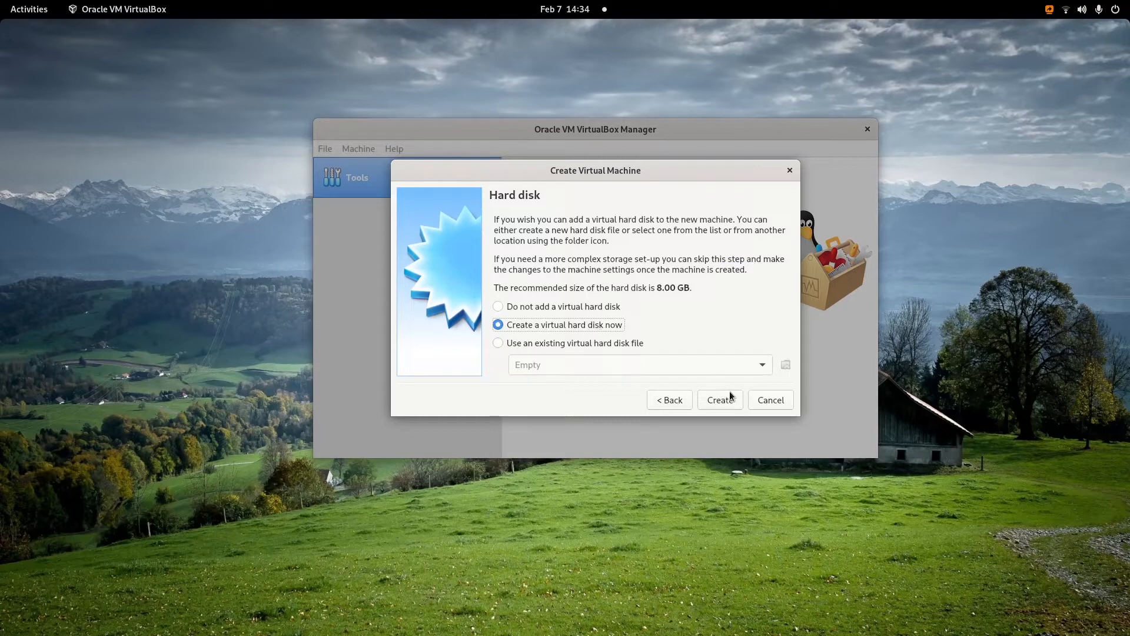
Step: Choose a new VDI hard disk, dynamically allocated, for the VM
click(718, 402)
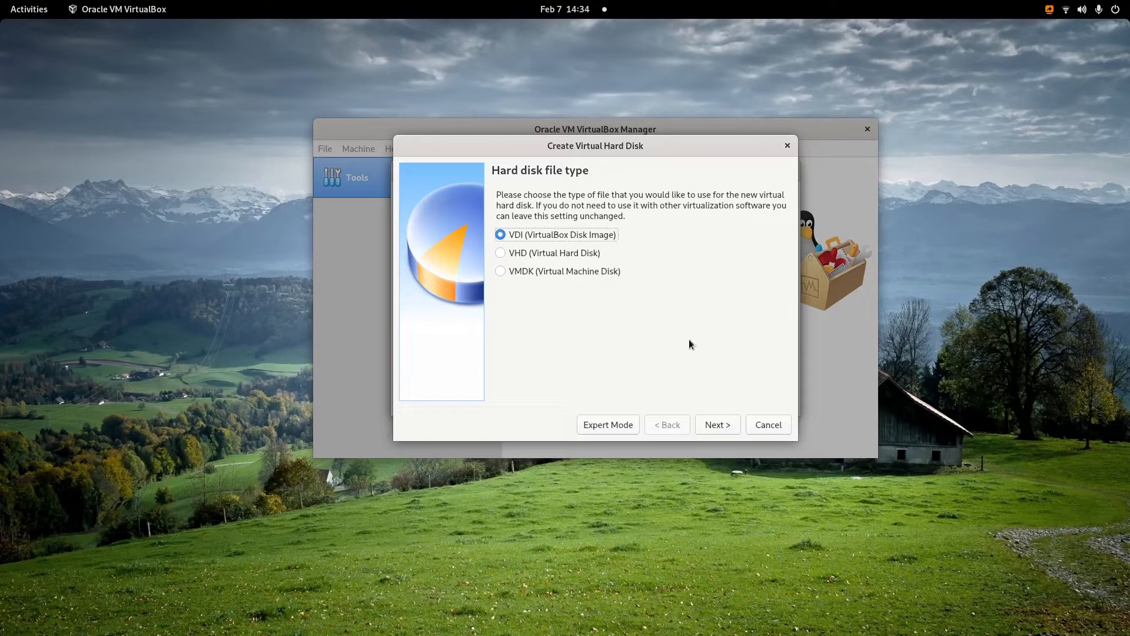
click(711, 425)
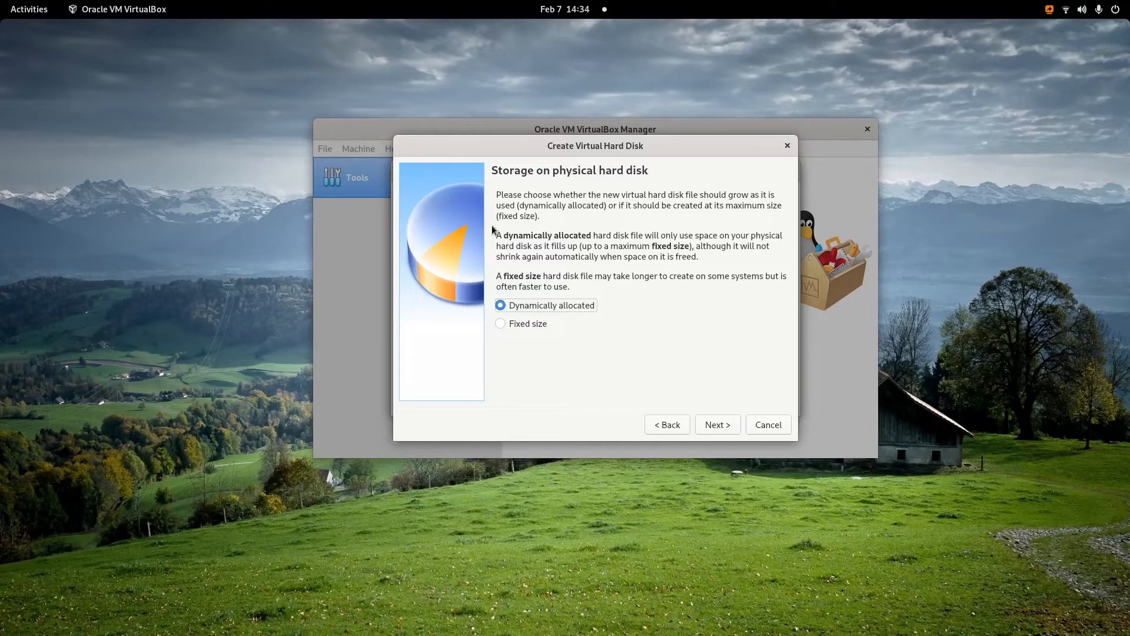
drag(778, 235, 784, 259)
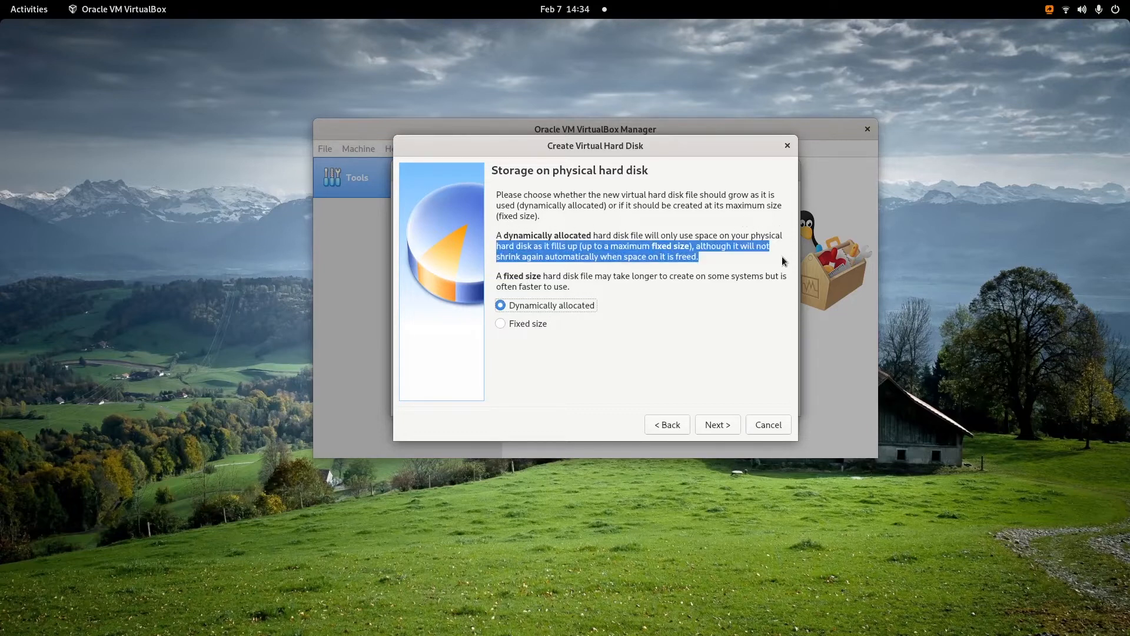
click(727, 259)
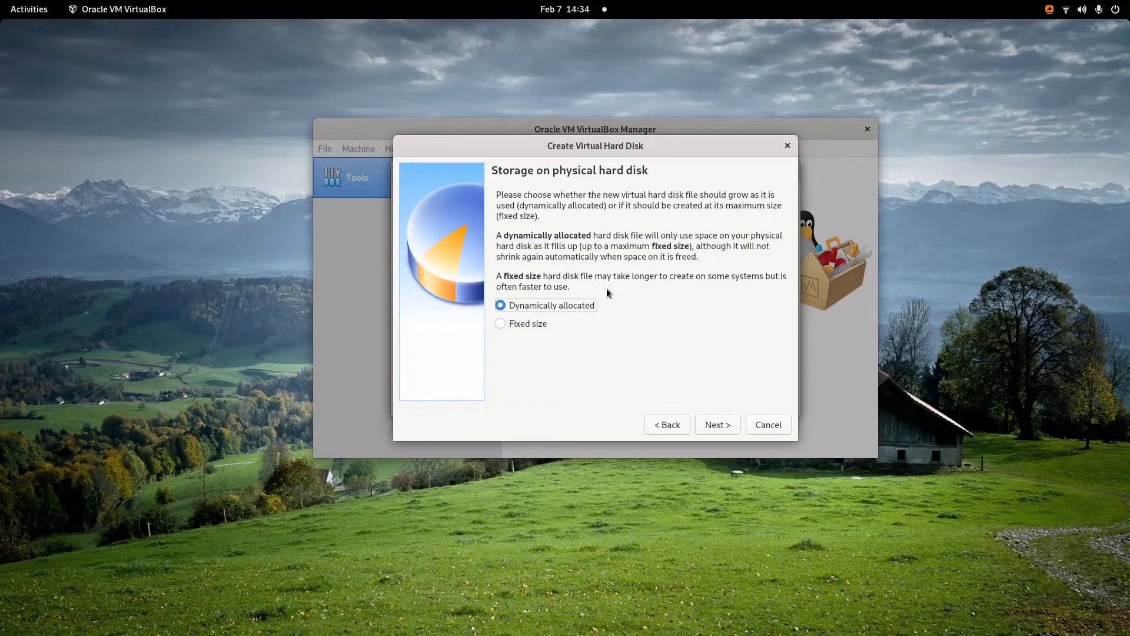
click(719, 425)
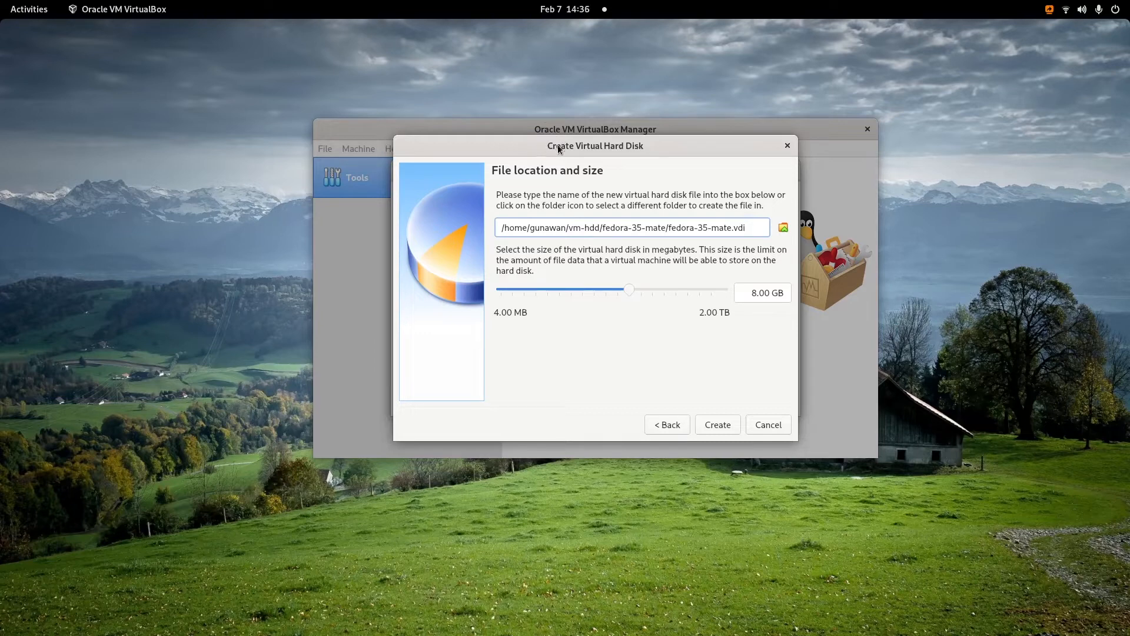
Step: Enlarge the disk from 8.00 GB to 28.00 GB and create fedora-35-mate
click(752, 291)
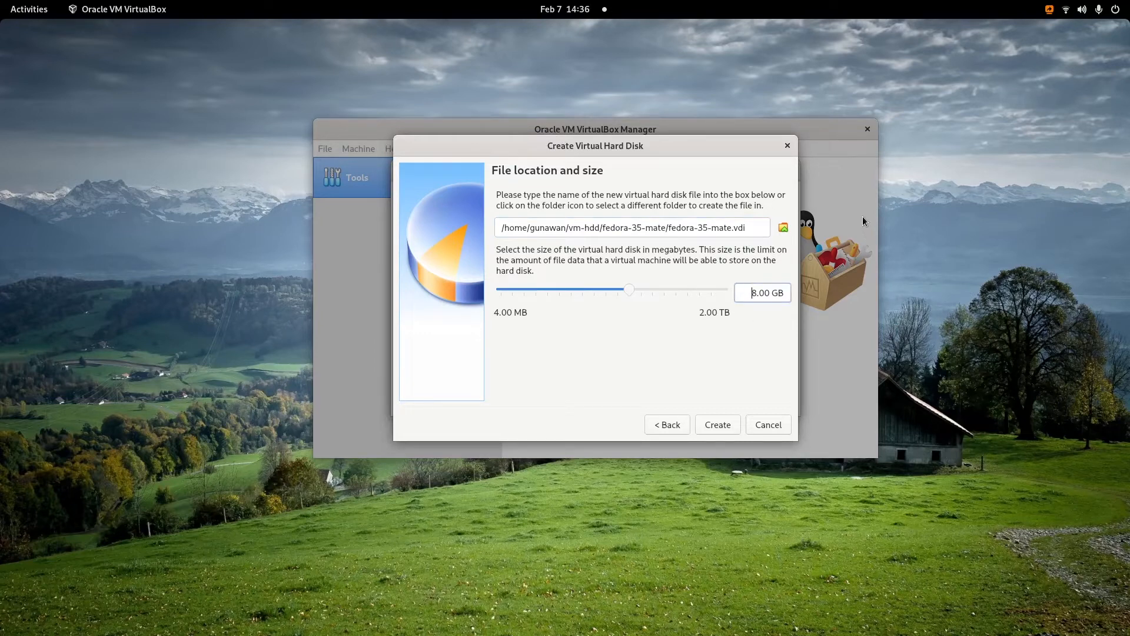
text(2)
click(719, 430)
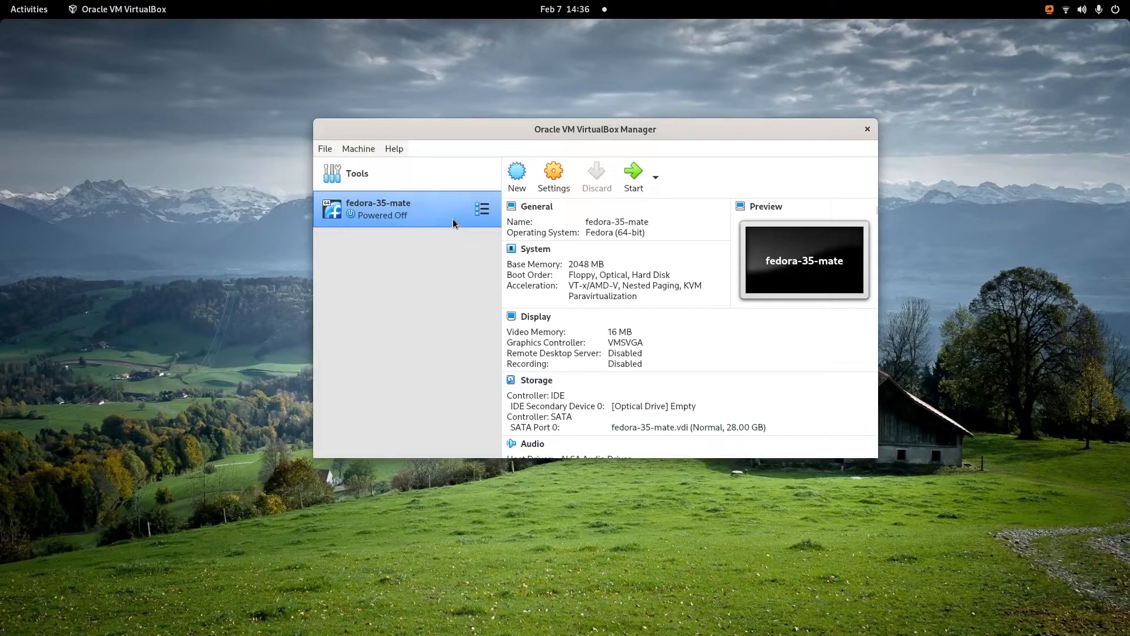
Step: Disable Floppy and move it below Hard Disk so the VM boots Optical, then Hard Disk
click(556, 179)
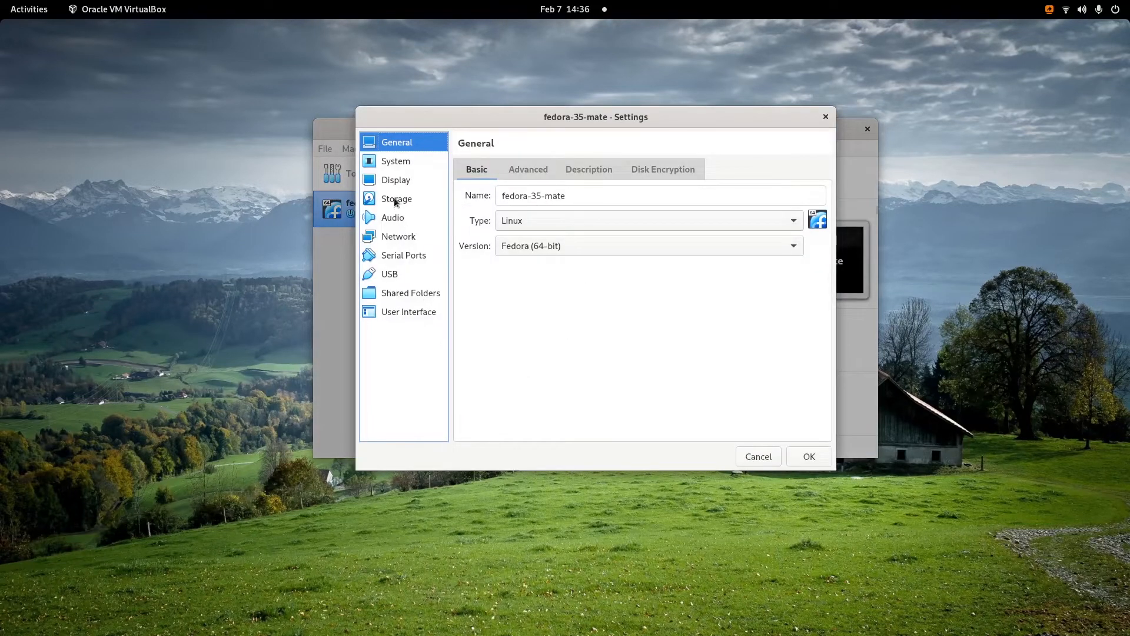
click(394, 168)
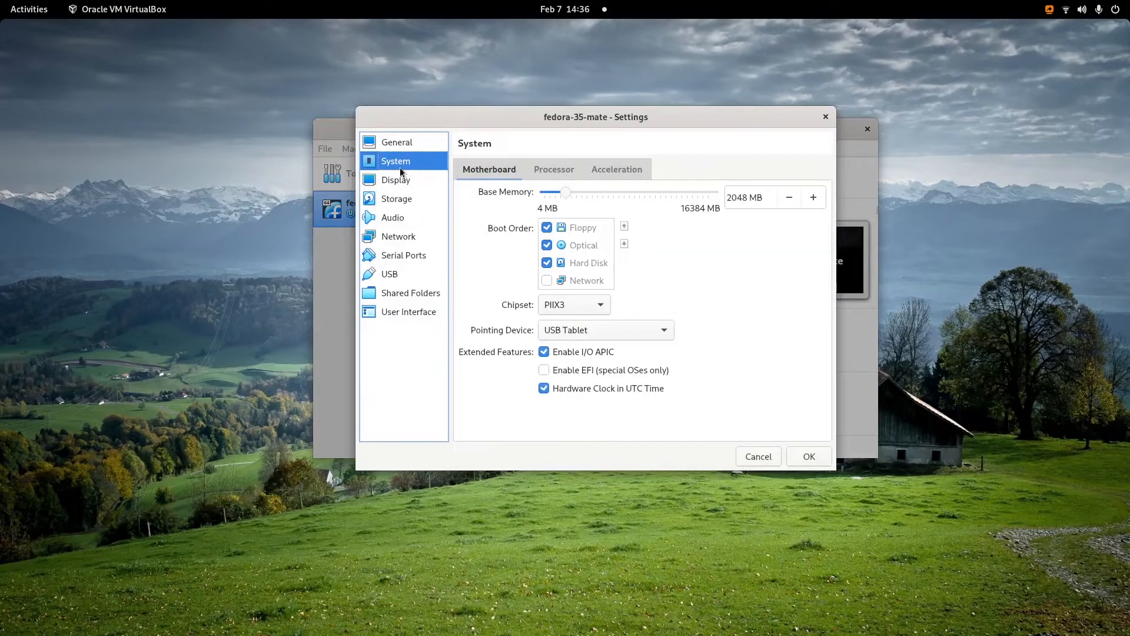
click(548, 229)
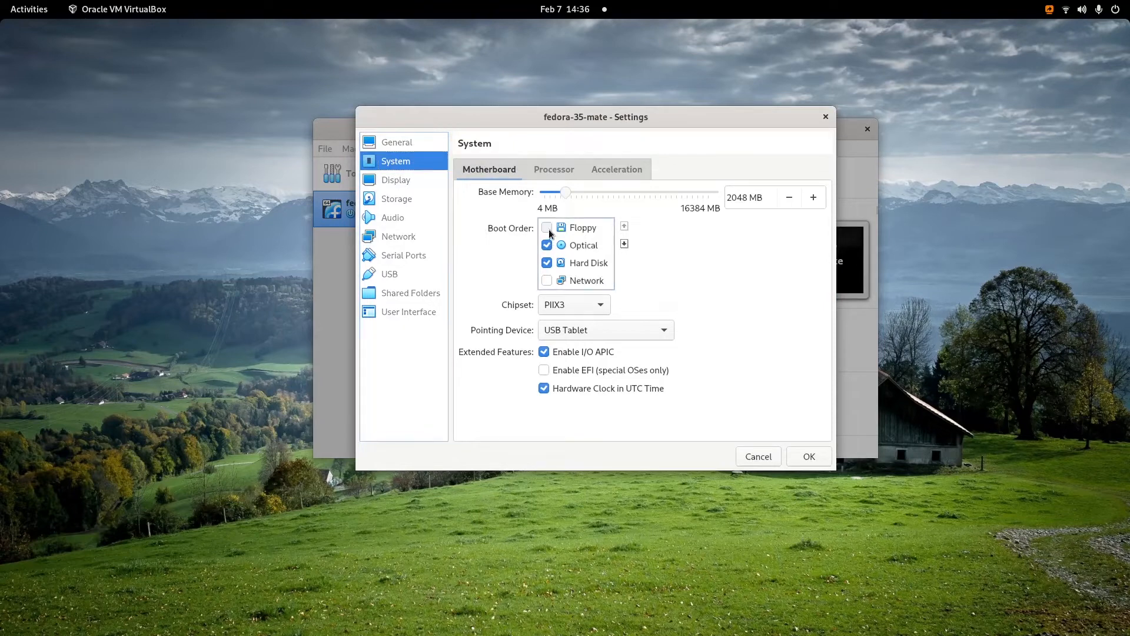
click(582, 229)
click(623, 244)
click(624, 244)
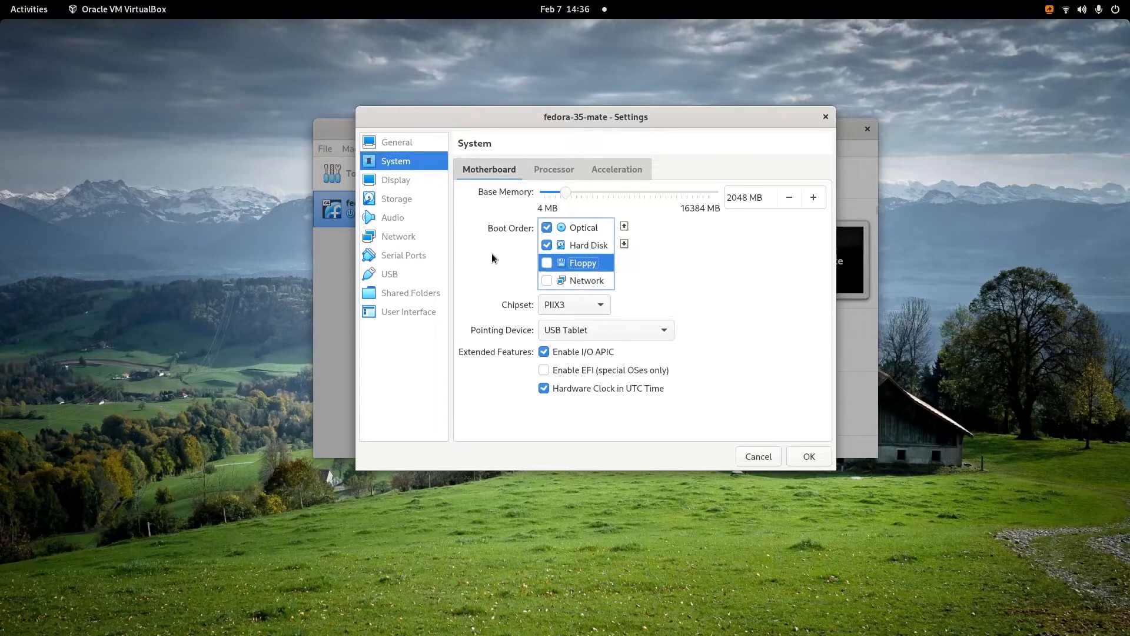
click(420, 182)
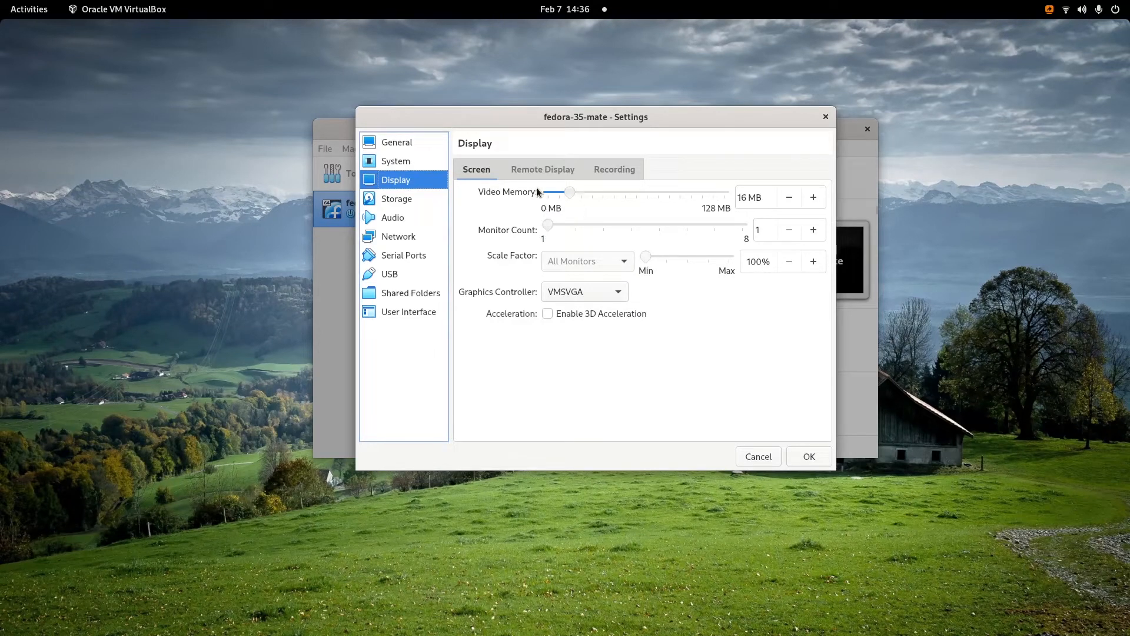
Step: Review the Remote Display and Recording tabs of the Display settings
click(544, 169)
click(613, 171)
click(513, 172)
click(480, 172)
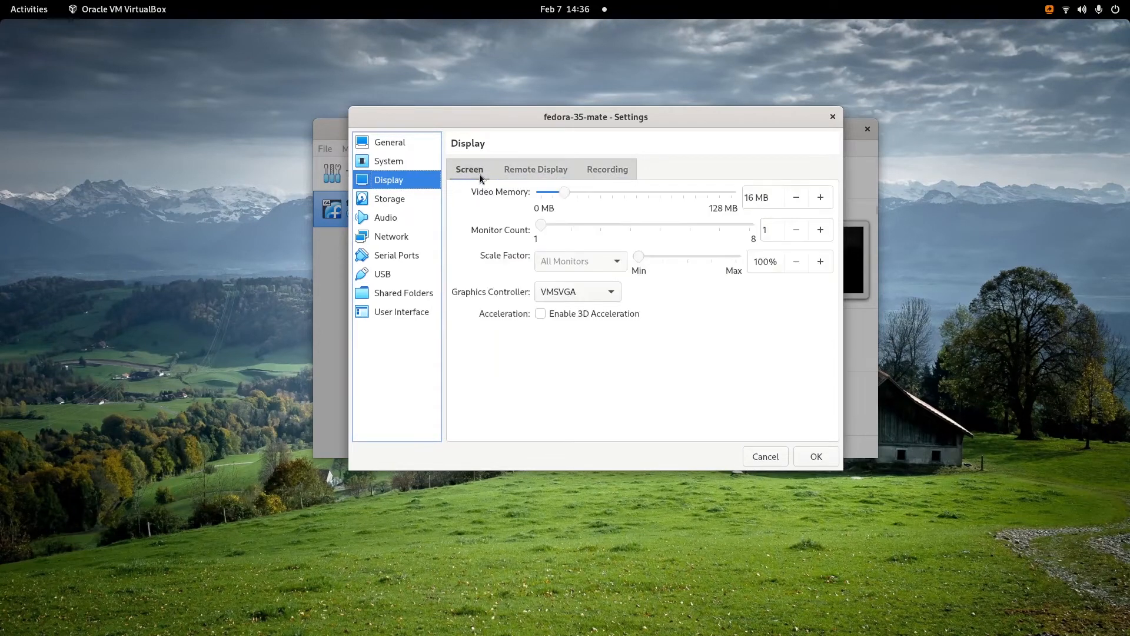
Step: Attach Fedora-MATE_Compiz-Live-x86_64-35-1.2.iso to the empty optical drive as a Live CD/DVD
click(404, 201)
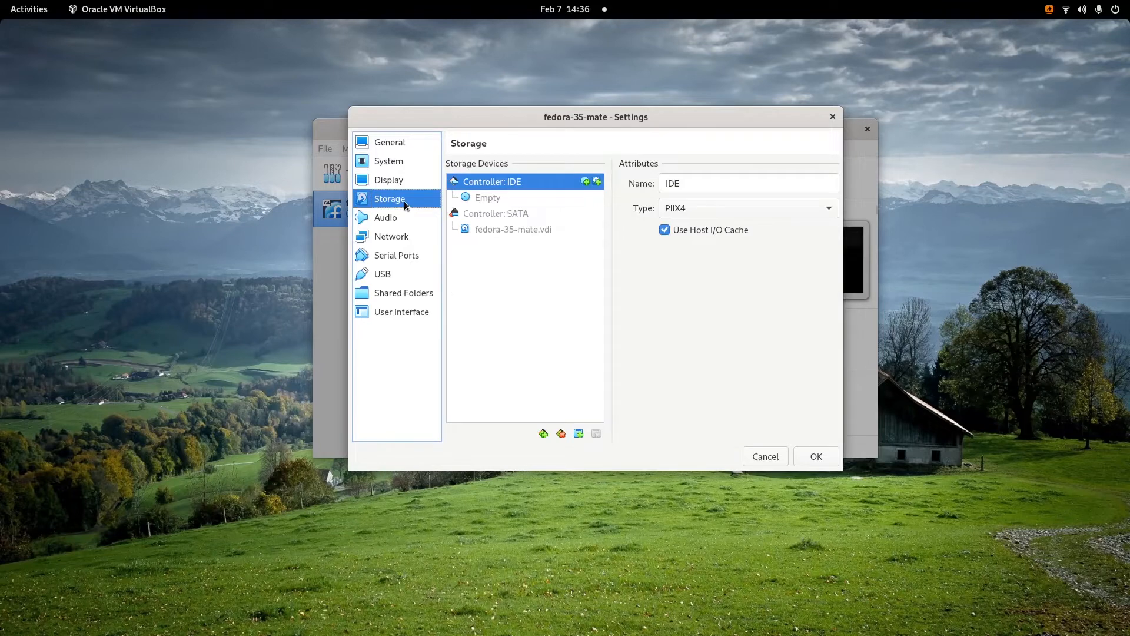
click(494, 201)
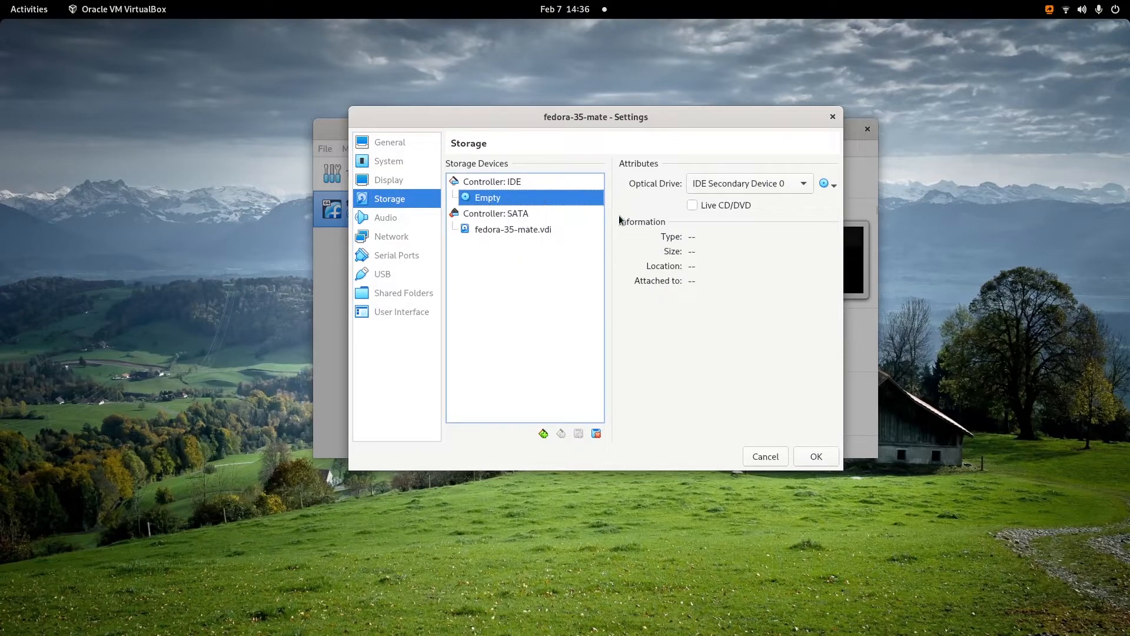
click(835, 186)
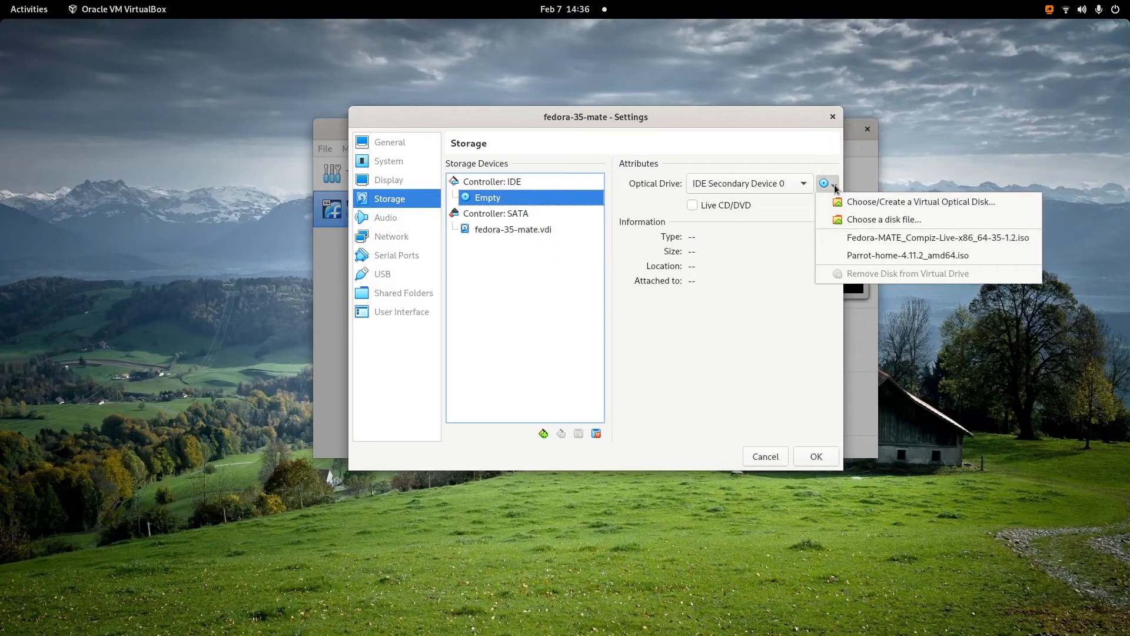
click(879, 222)
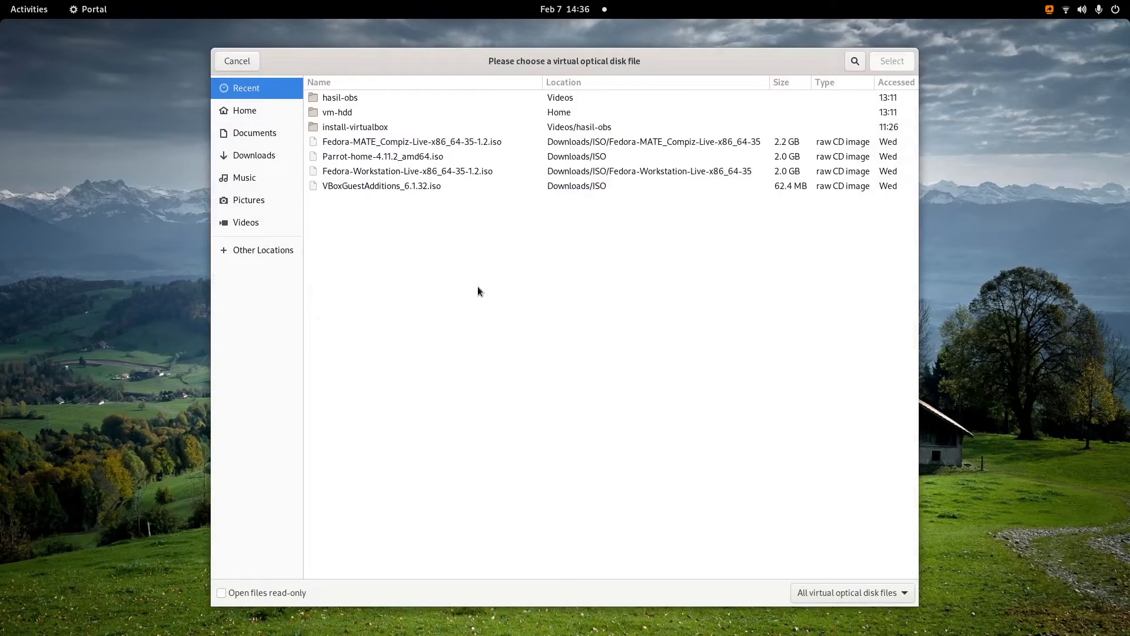
click(385, 143)
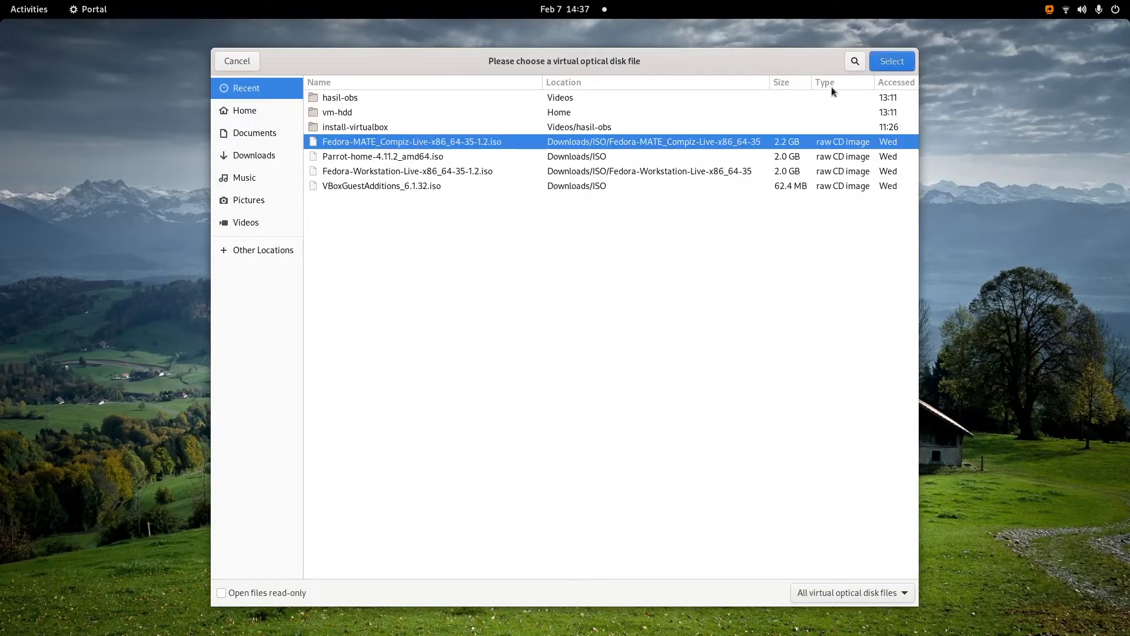
click(891, 60)
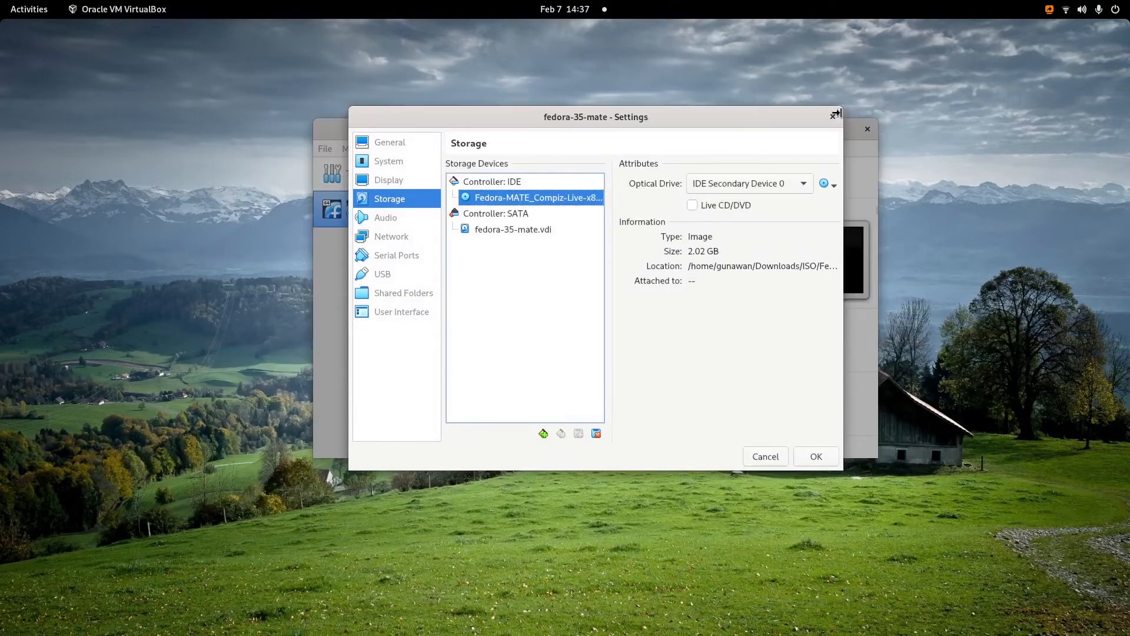
click(692, 206)
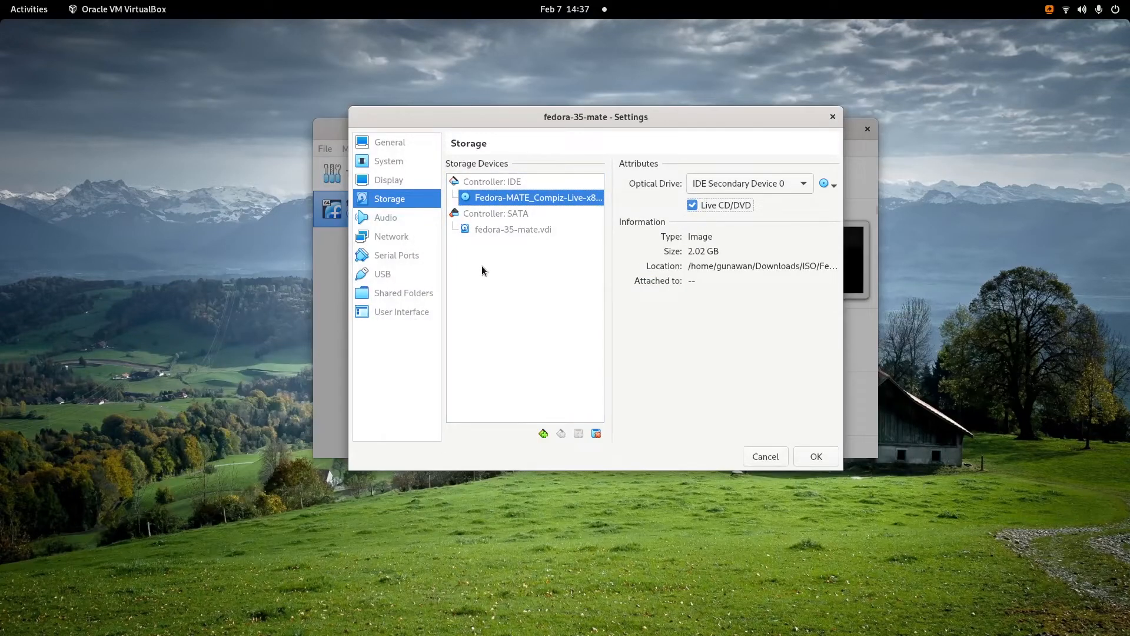
click(391, 222)
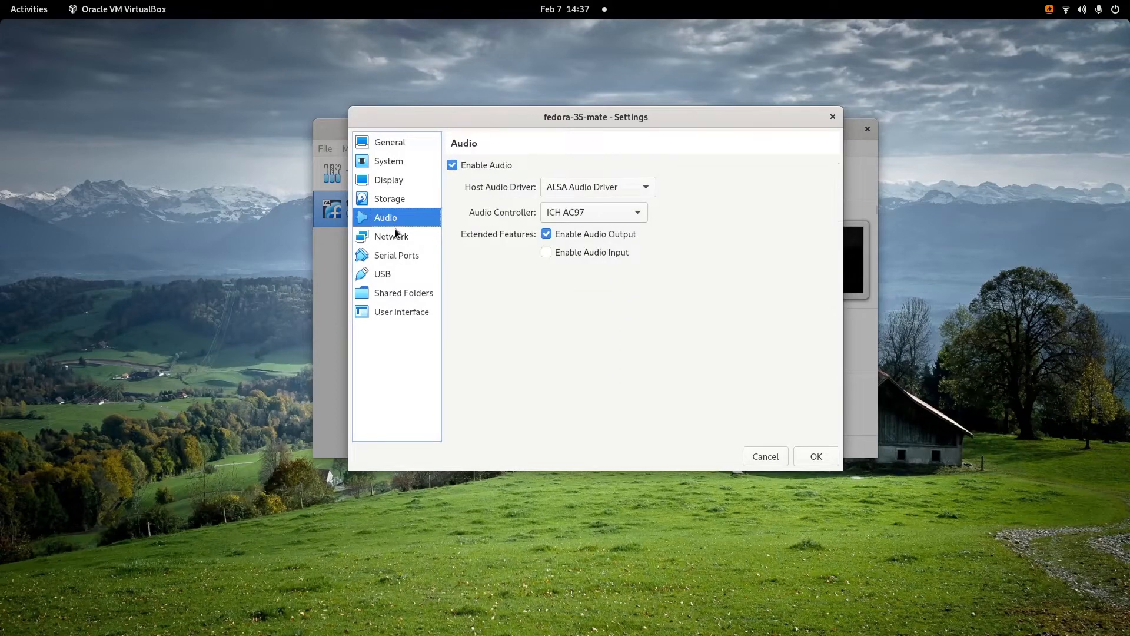
Step: Show fedora-35-mate's Network settings, with Adapter 1 enabled on NAT
click(399, 239)
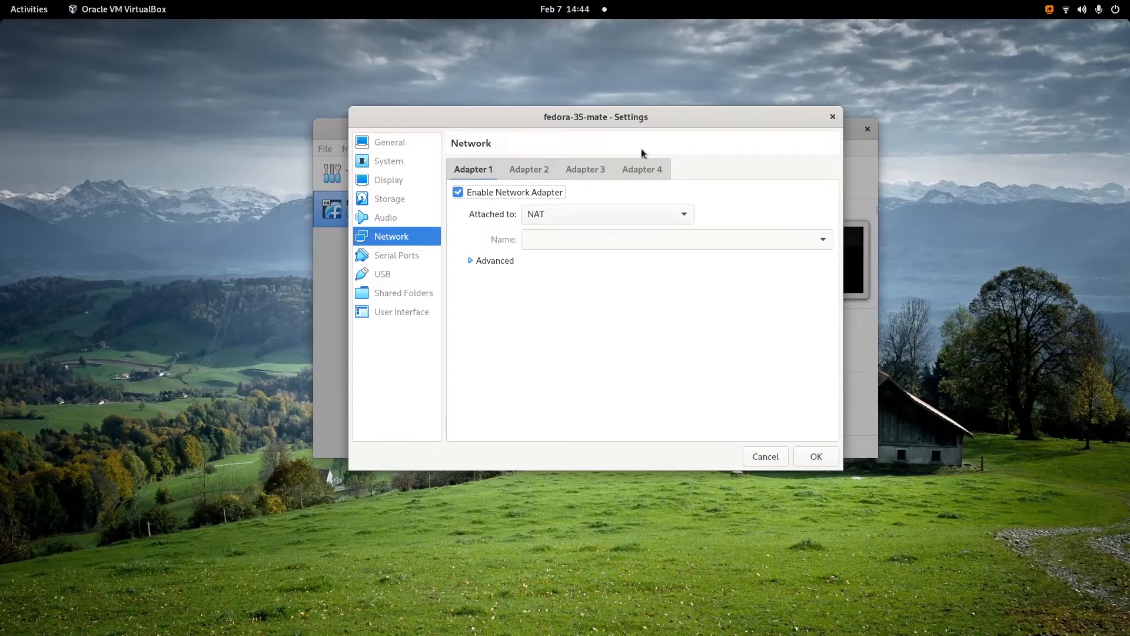
click(529, 170)
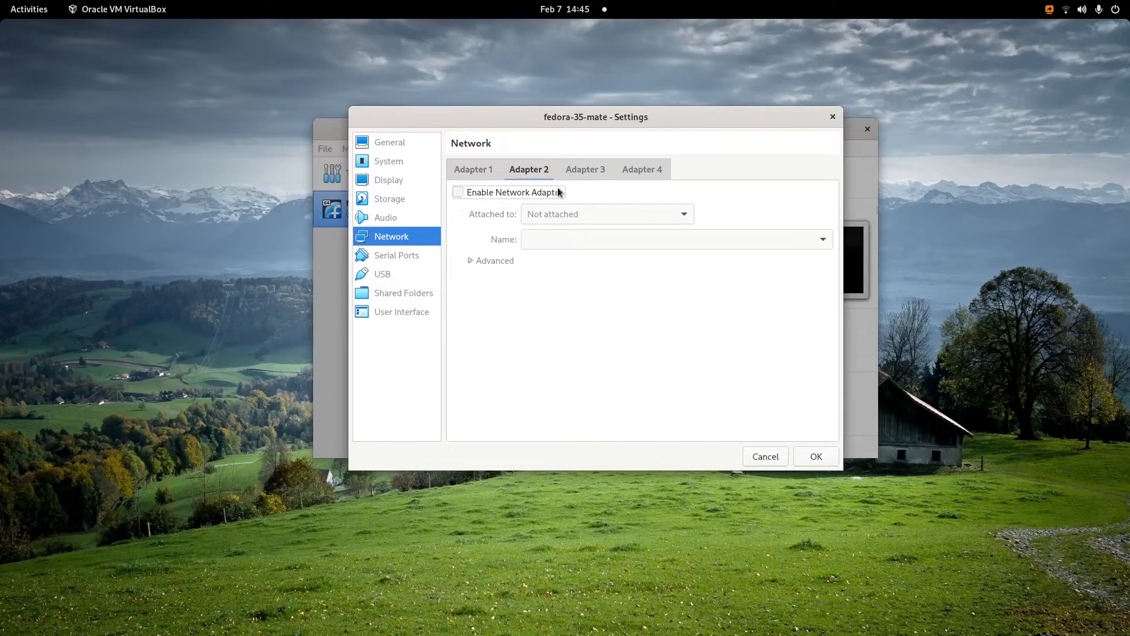
click(458, 193)
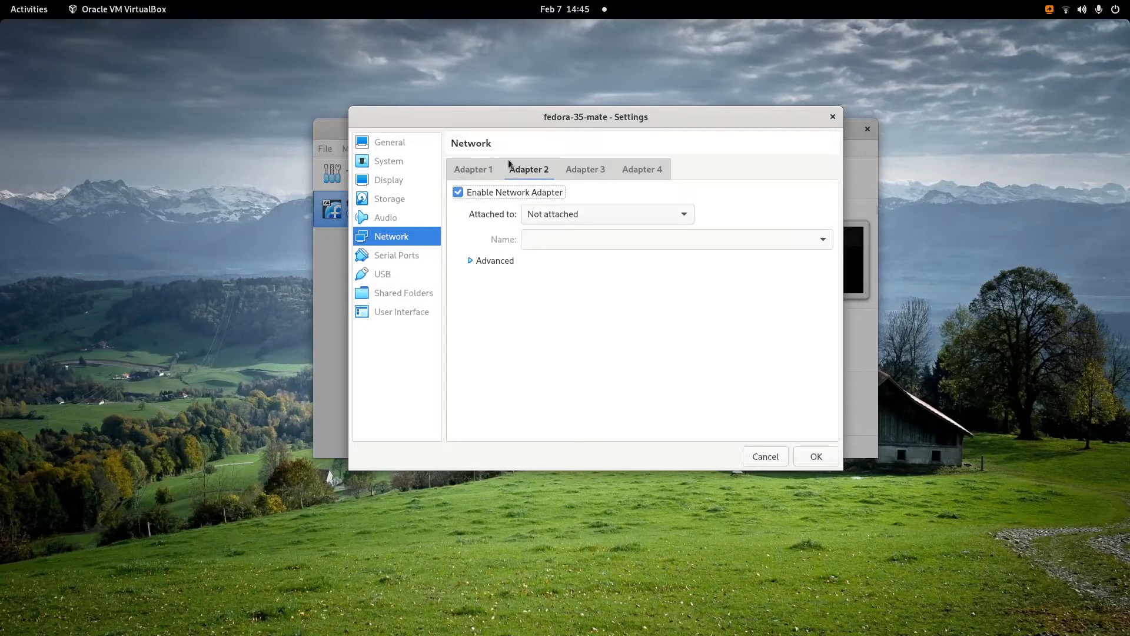
click(459, 193)
click(478, 173)
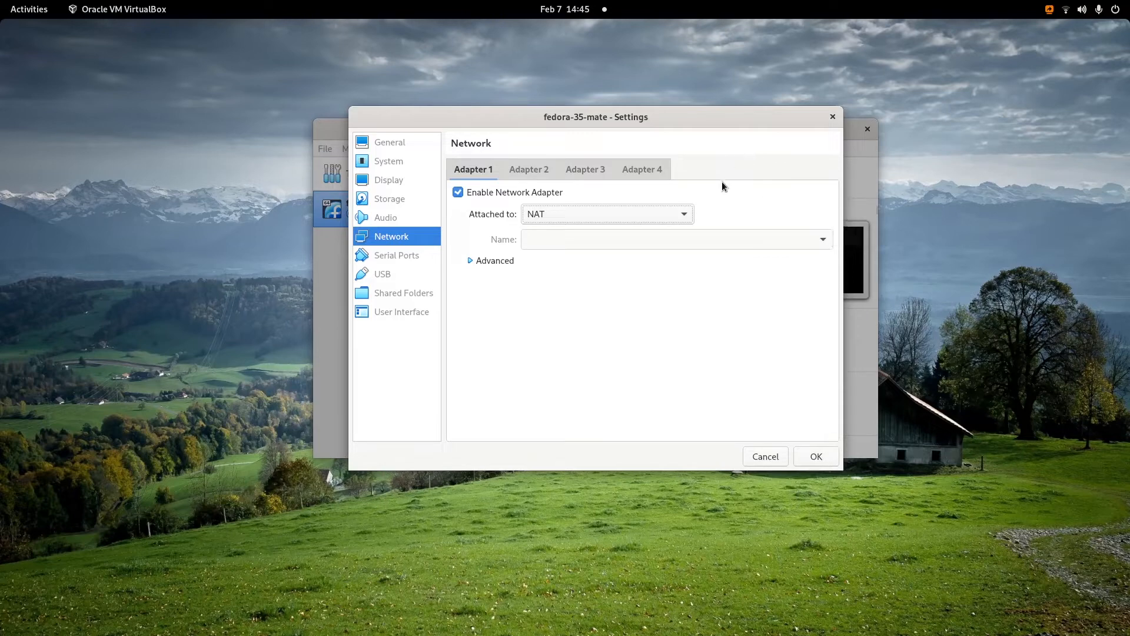
click(682, 214)
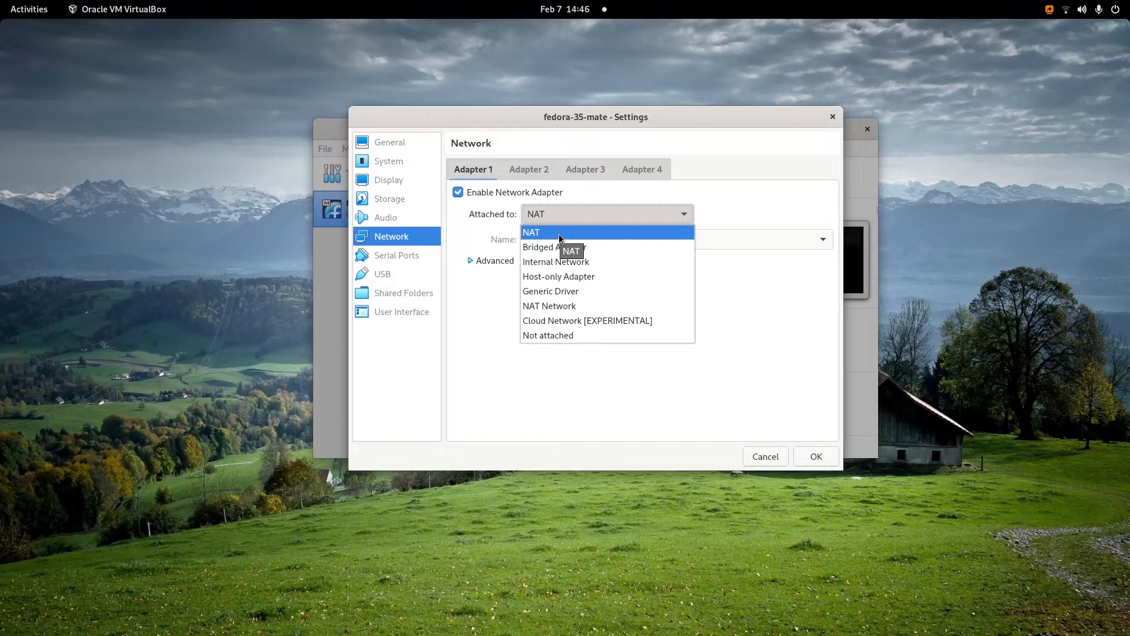
click(484, 313)
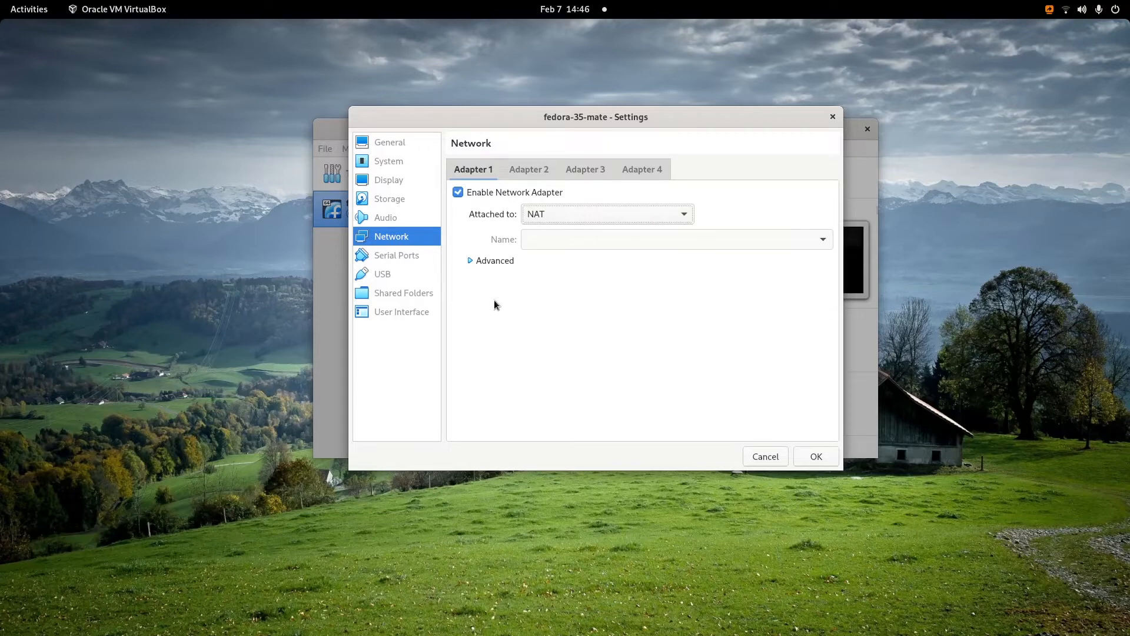
click(569, 215)
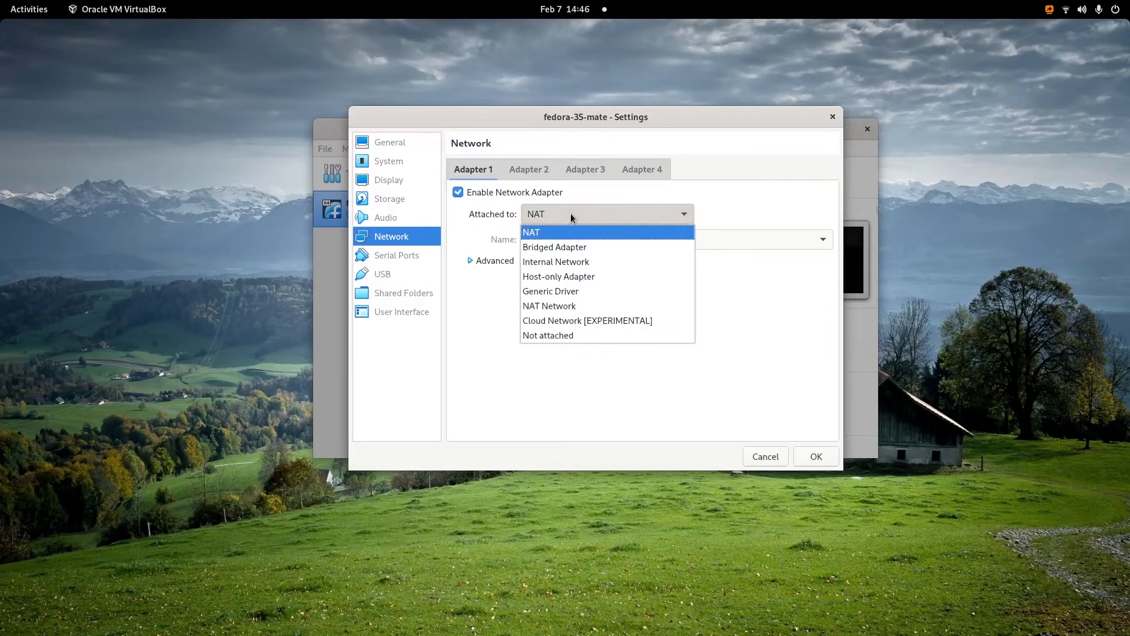
click(571, 215)
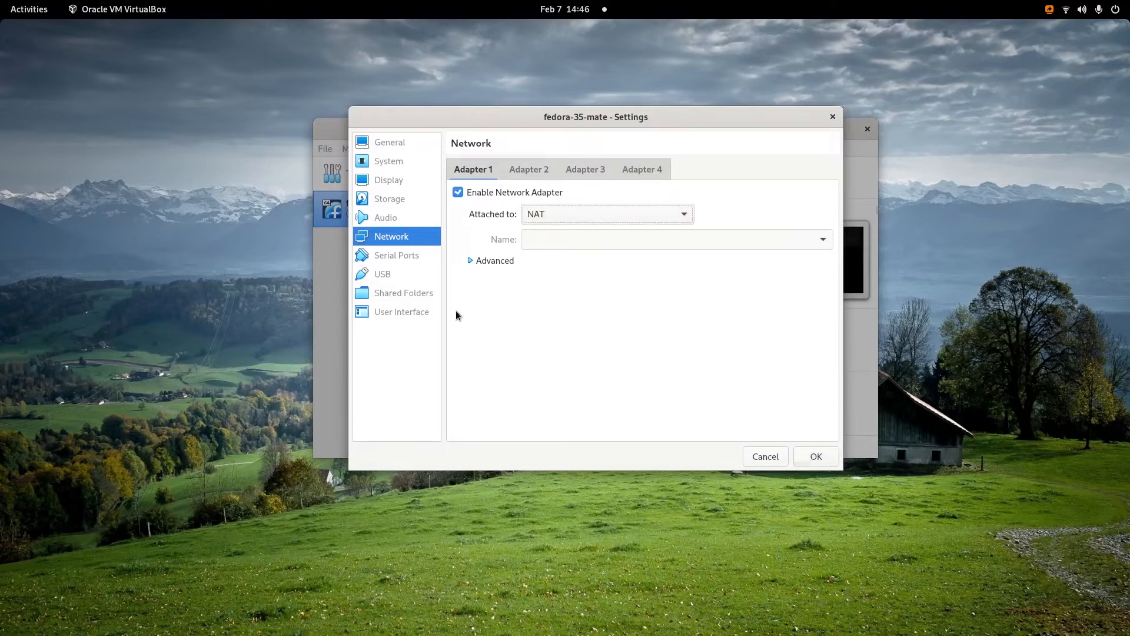
Step: Review the Serial Port, USB, Shared Folders and User Interface pages, then save the settings with OK
click(399, 259)
click(385, 272)
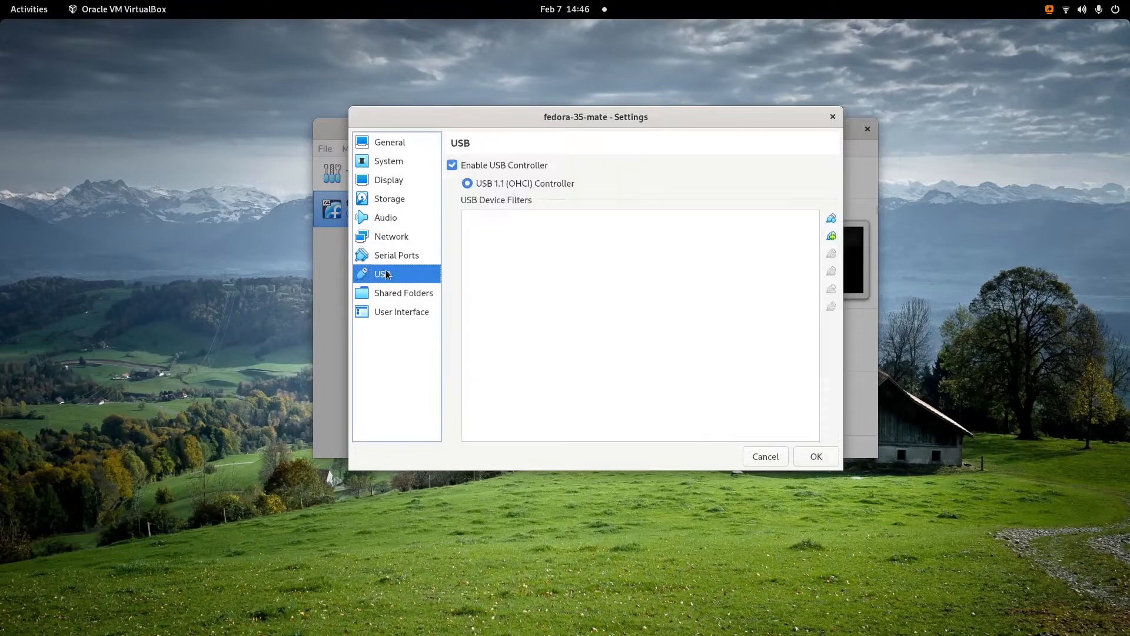
click(386, 293)
click(390, 309)
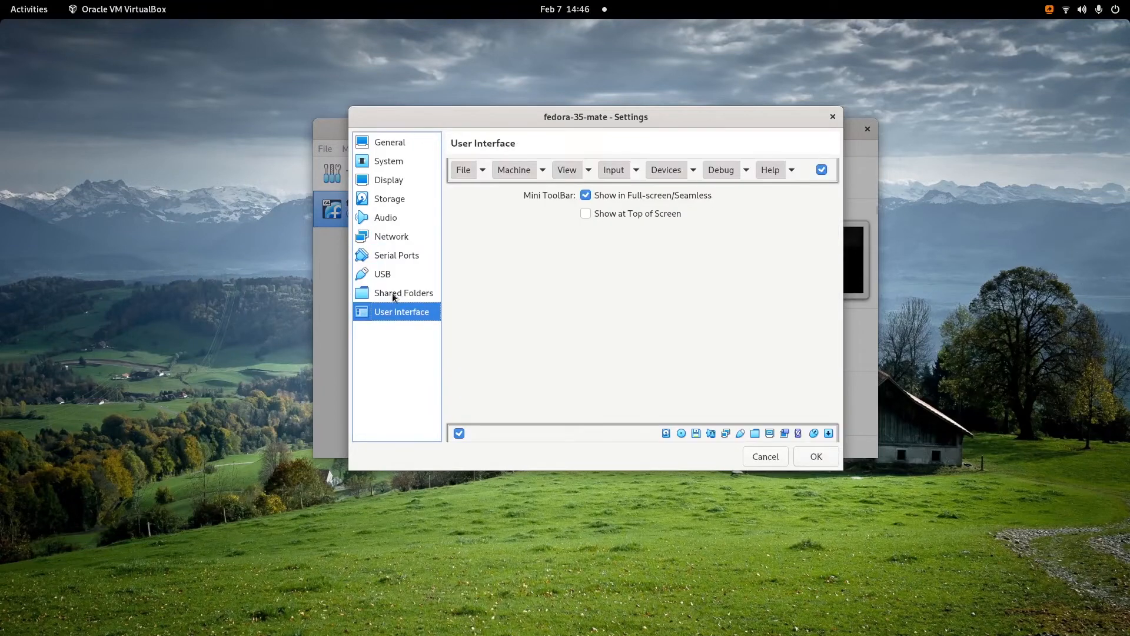
click(391, 274)
click(393, 259)
click(403, 239)
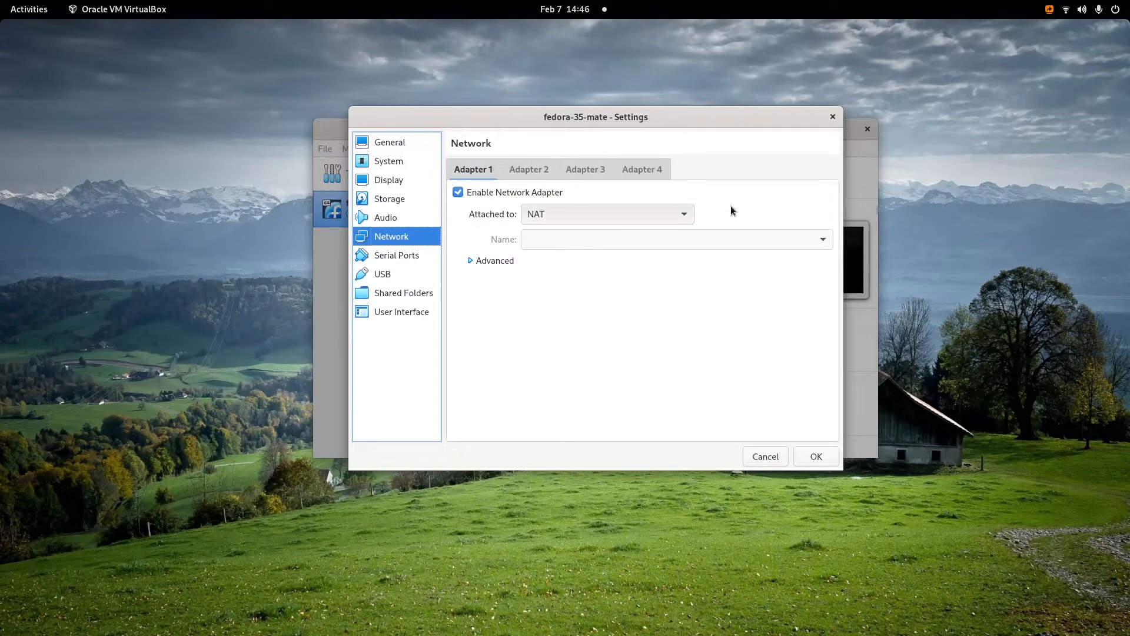
click(806, 454)
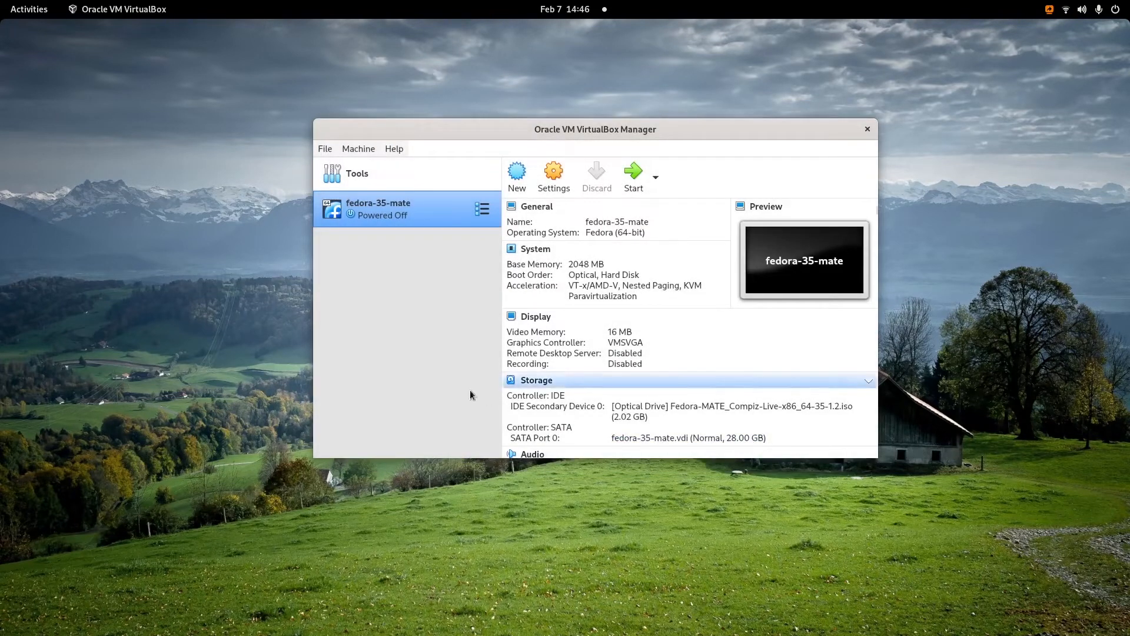
Step: Start fedora-35-mate, boot the 'Start Fedora-MATE_Compiz-Live 35' entry, and reposition the VM window
click(631, 180)
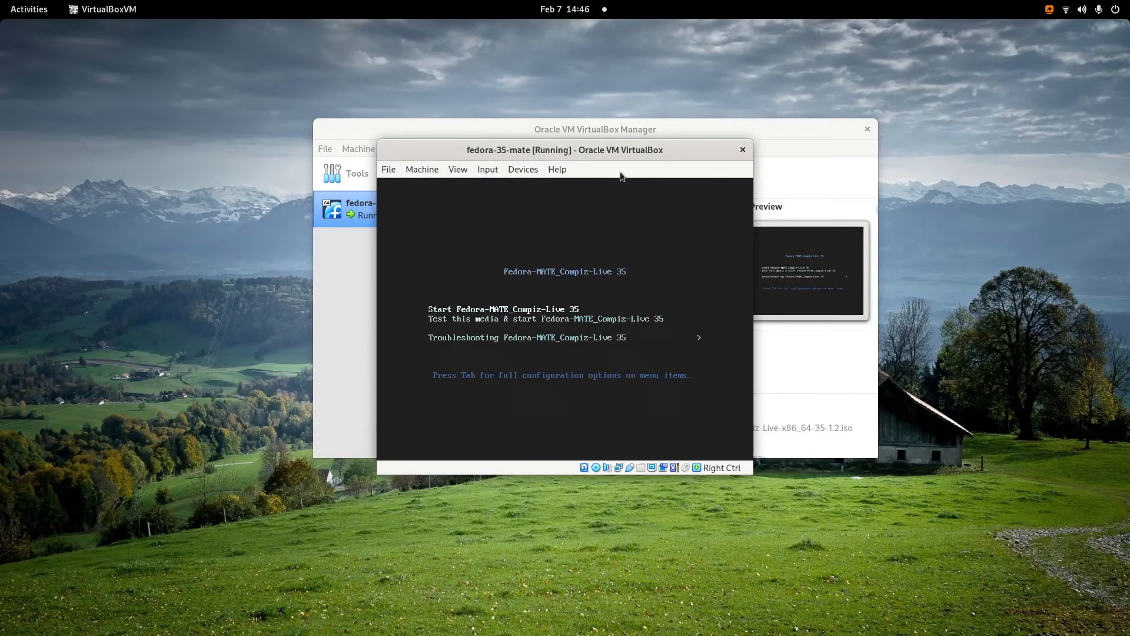
key(Return)
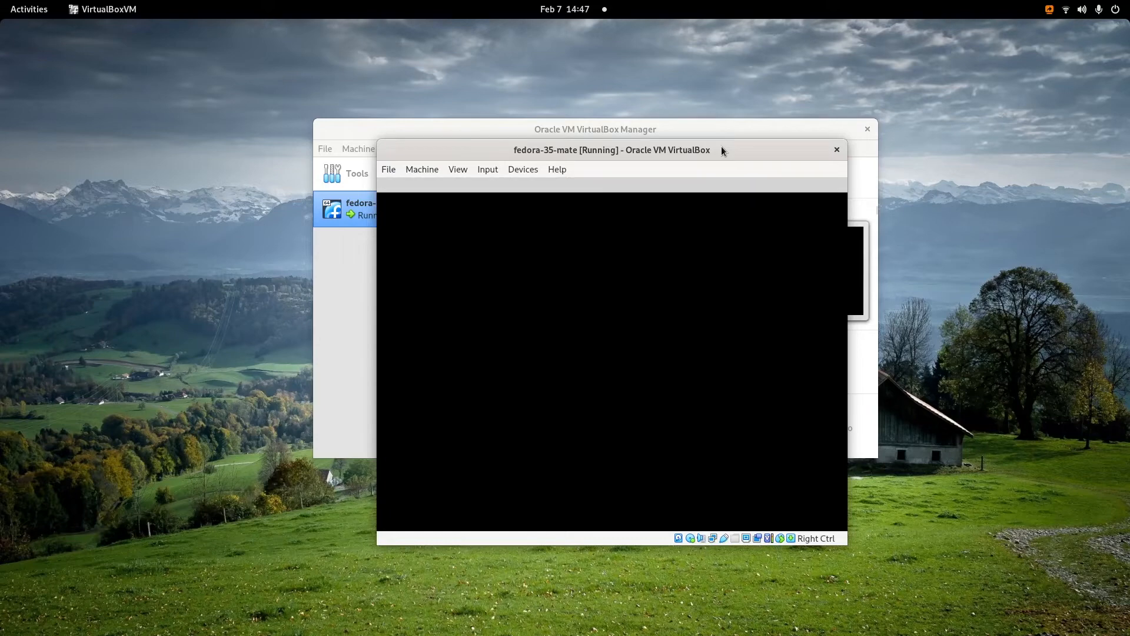
drag(722, 147, 756, 151)
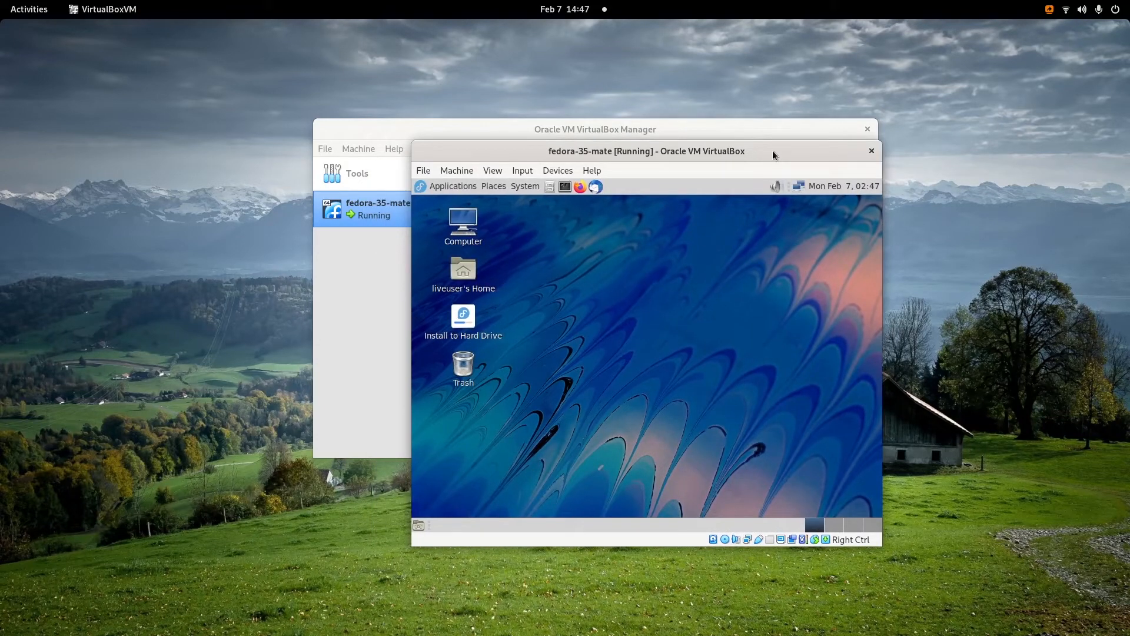
Step: Nudge the VM window into place and dismiss the Guest Additions update notice
click(492, 170)
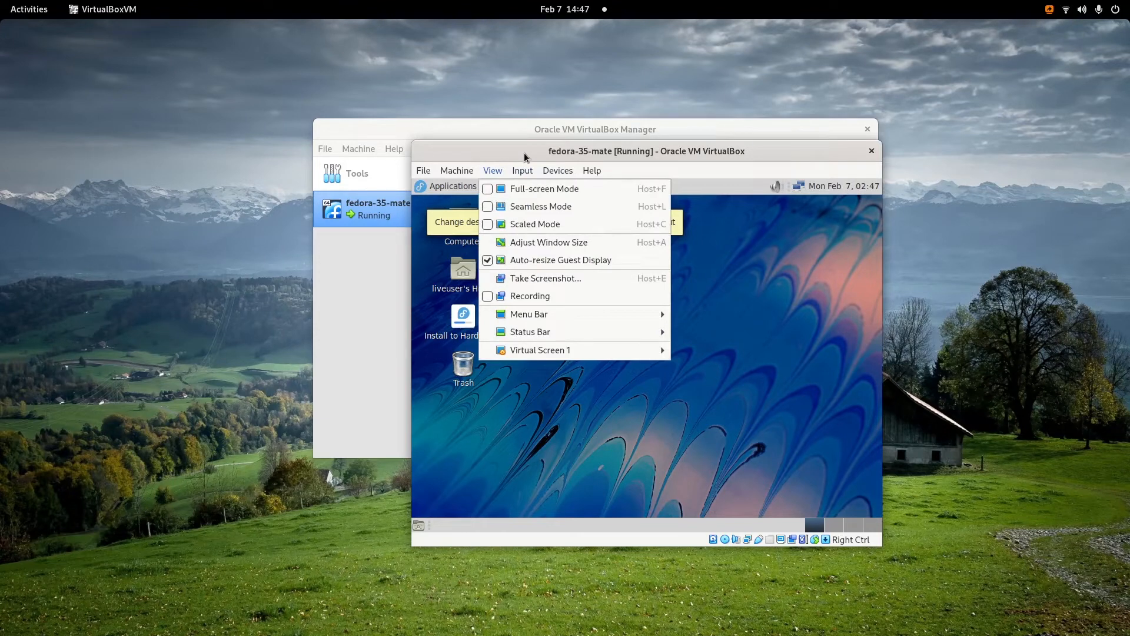
click(494, 175)
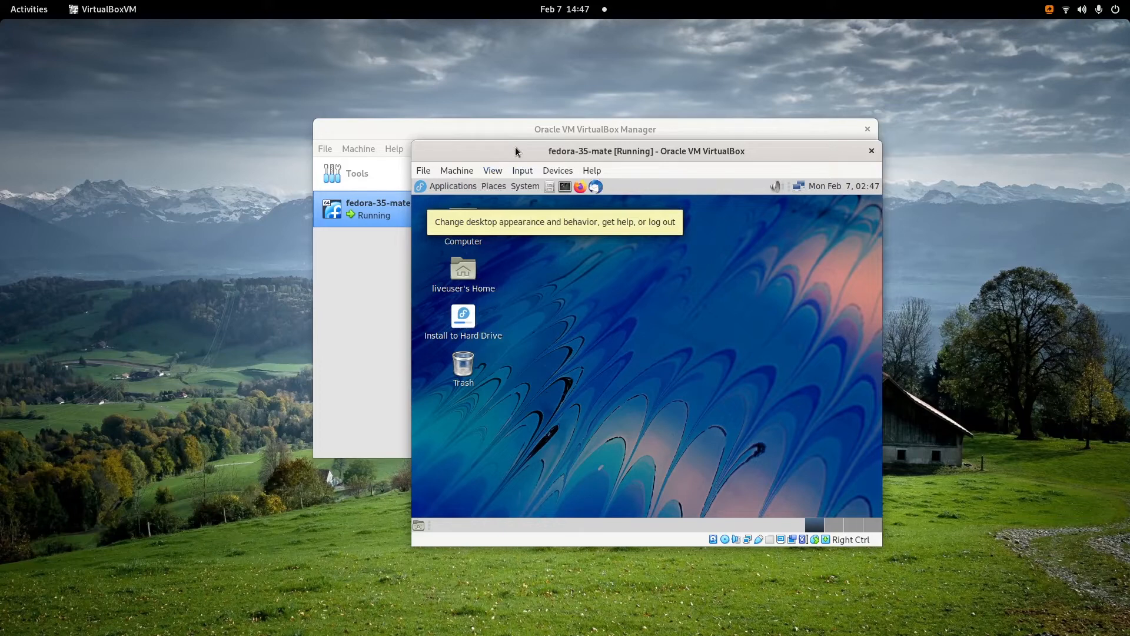
drag(516, 151, 502, 161)
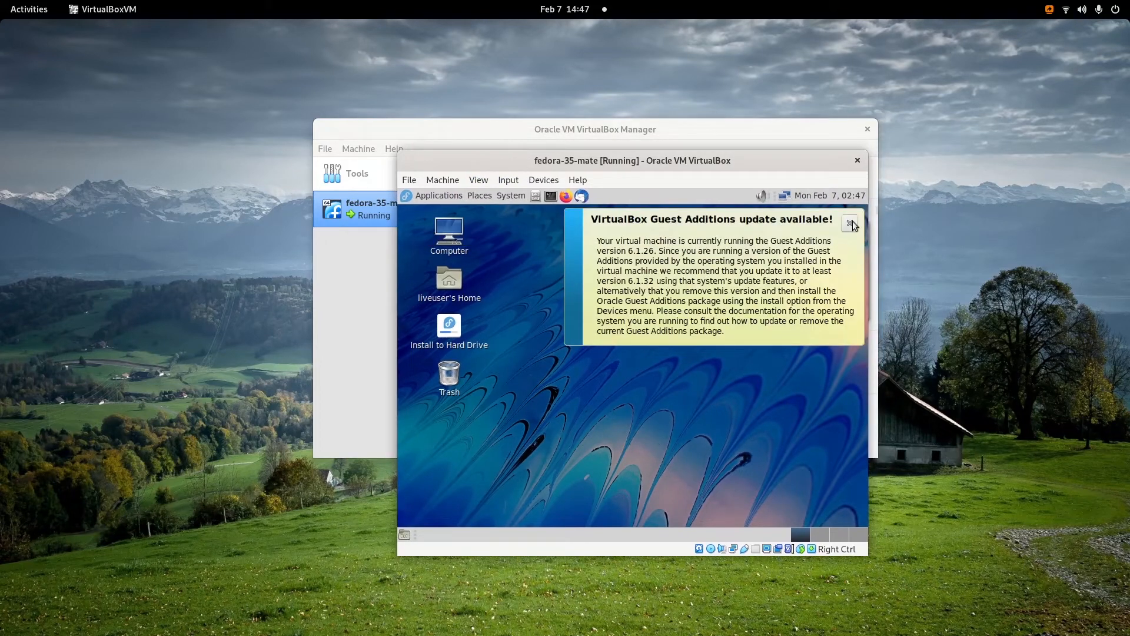
click(851, 224)
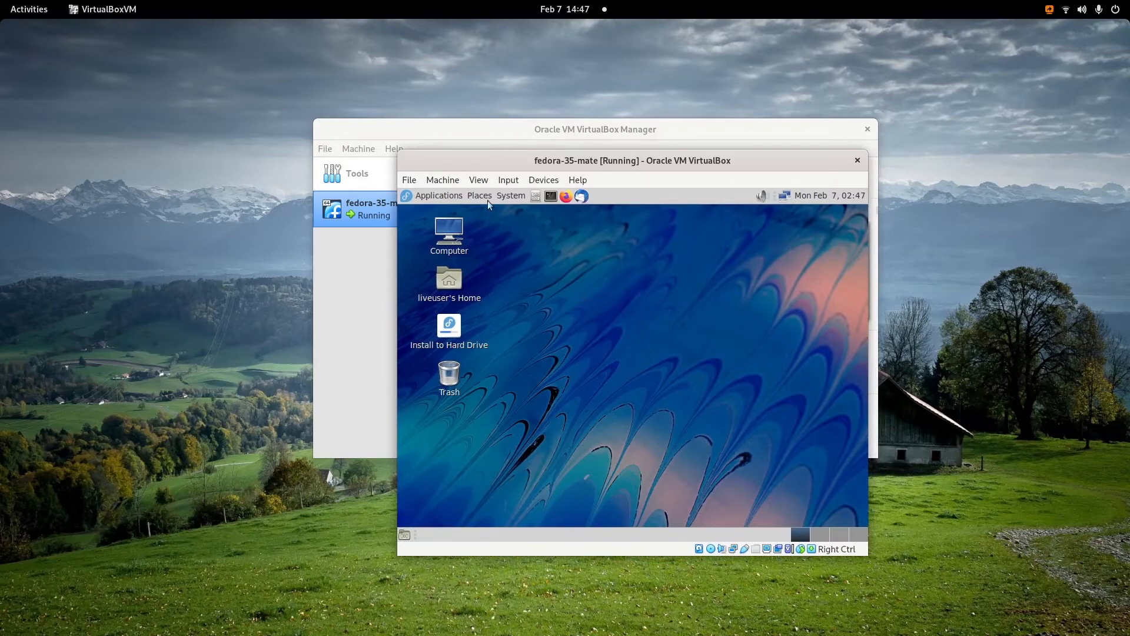
Step: Switch the VM window to Full-screen Mode and confirm with Switch
click(479, 179)
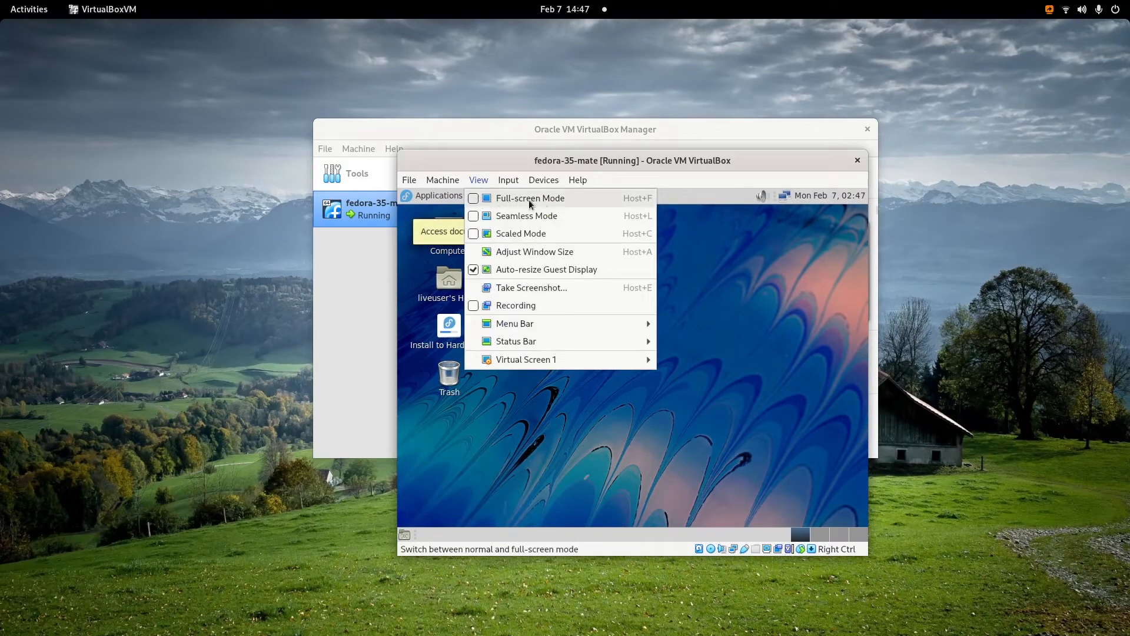
click(476, 203)
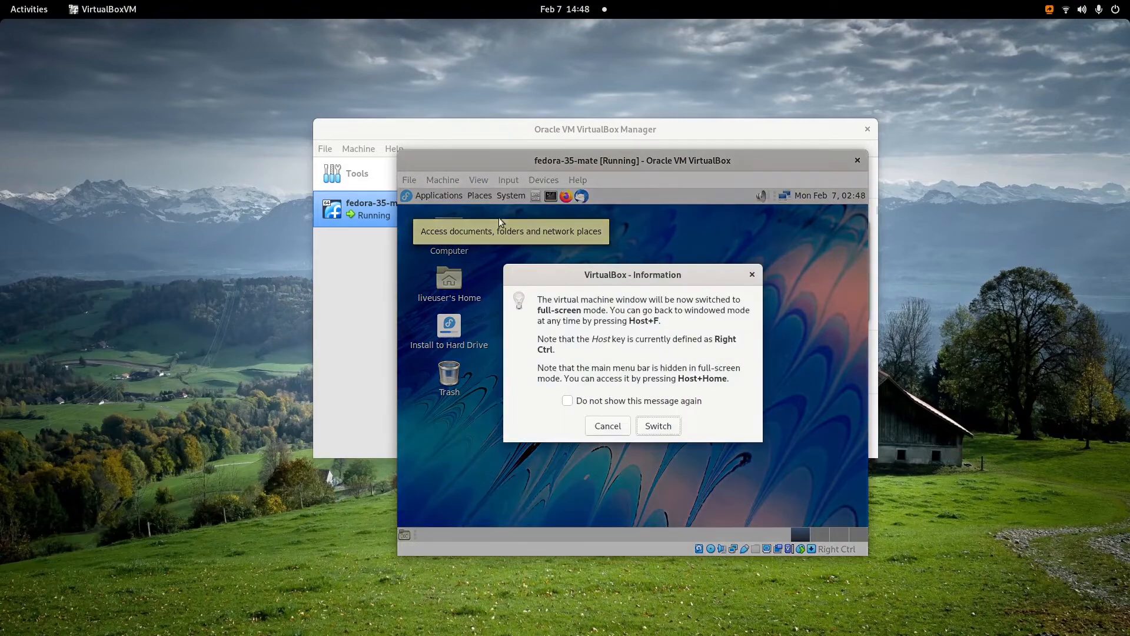
click(658, 426)
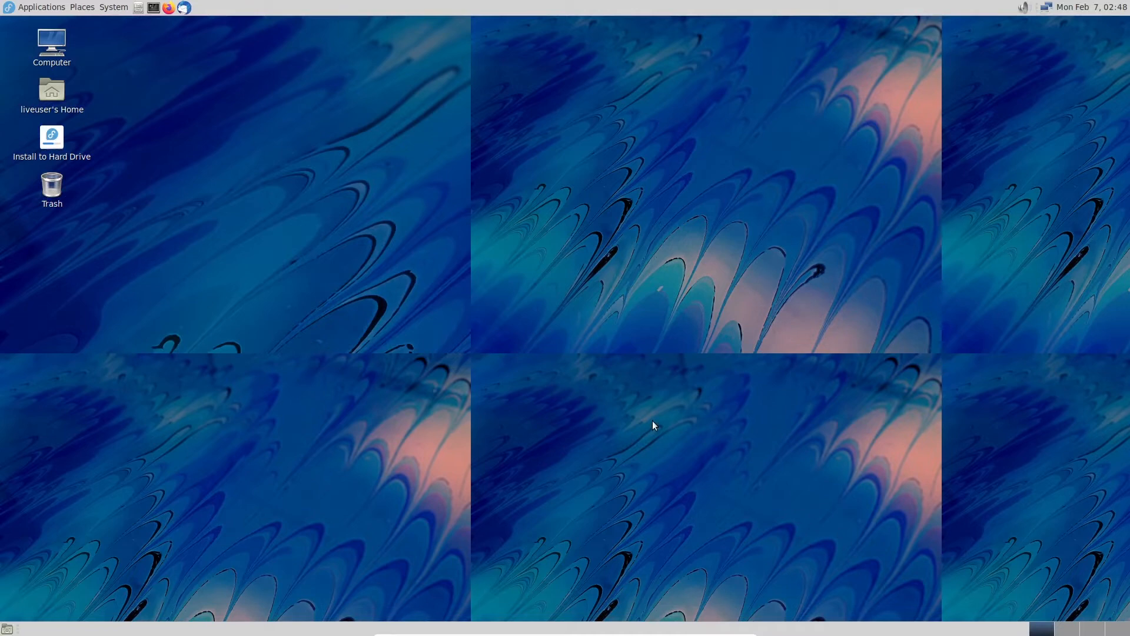
Step: Bring up the host's Activities overview with the Super key
mouse_move(571, 634)
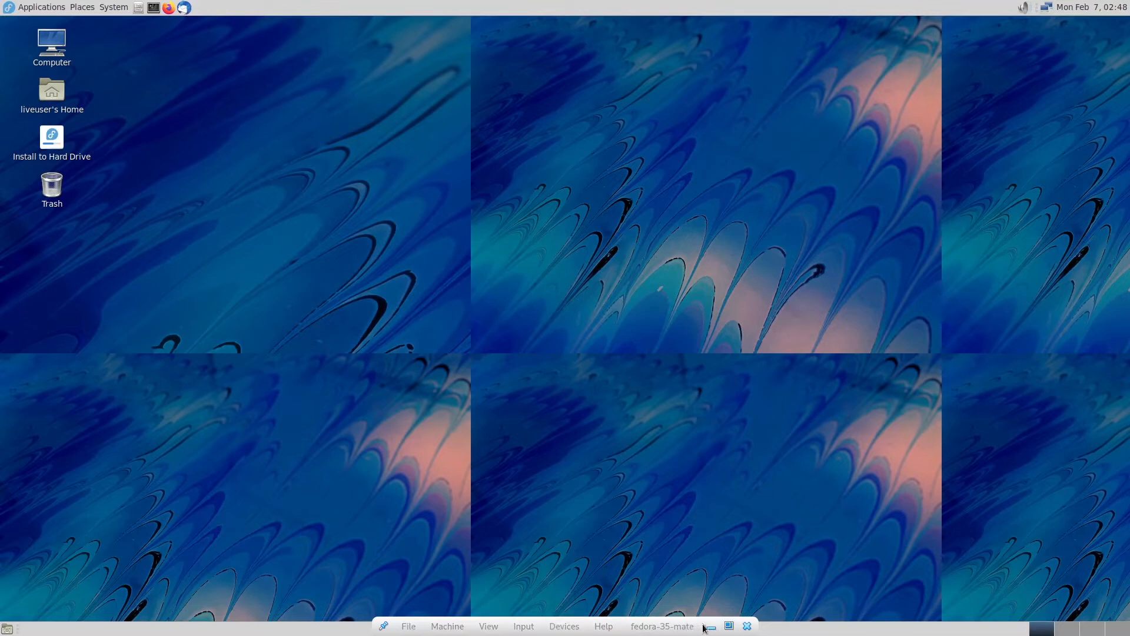
key(super)
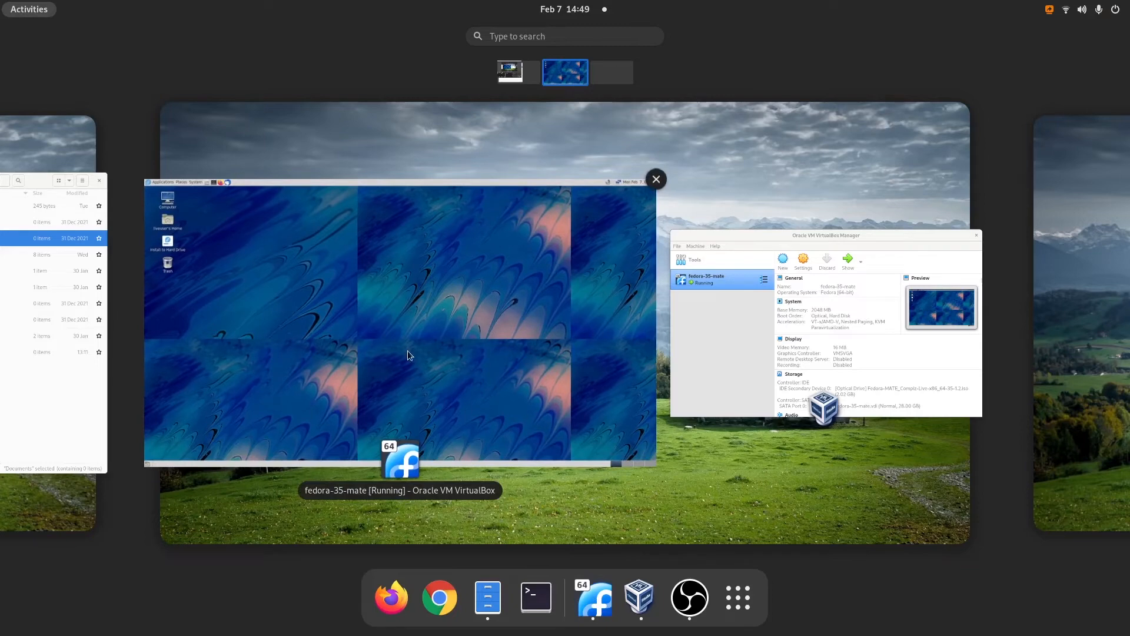
Step: Open a host terminal, run 'ps -ef | grep virtualbox', and enlarge the window
click(535, 600)
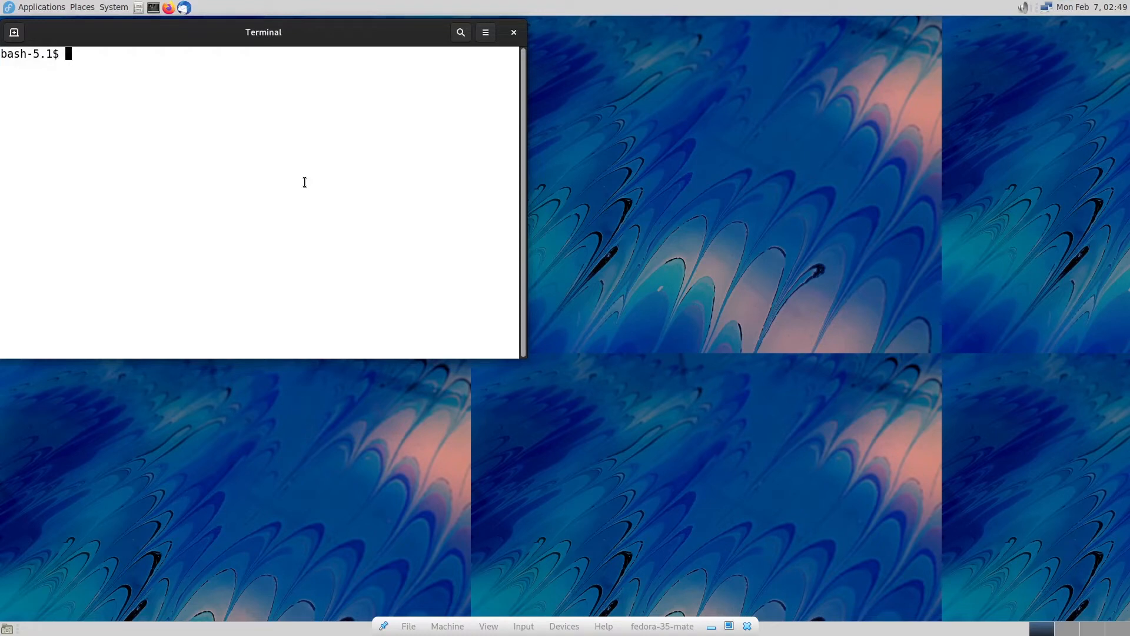
text(s)
key(BackSpace)
text(ps -ef | grep virtualbox)
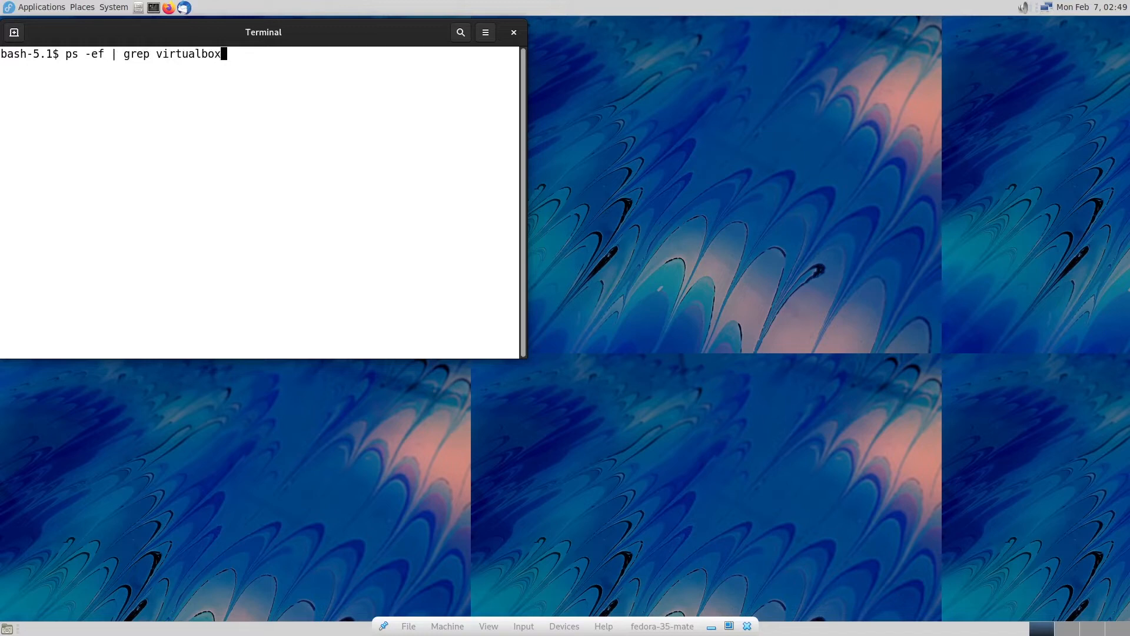
key(Return)
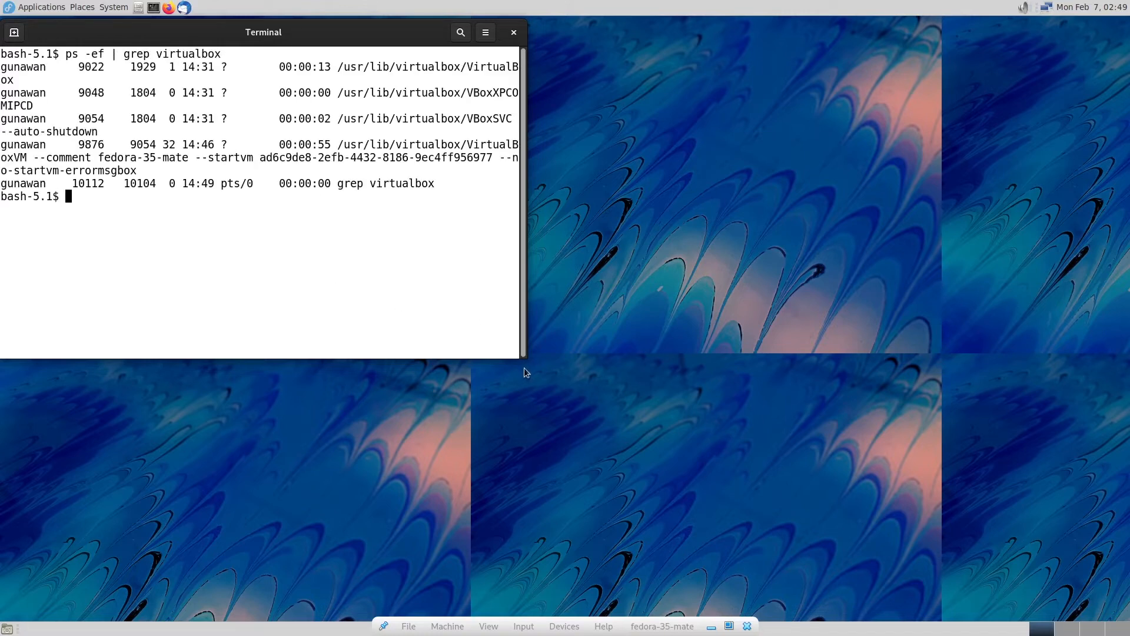
drag(525, 357, 753, 321)
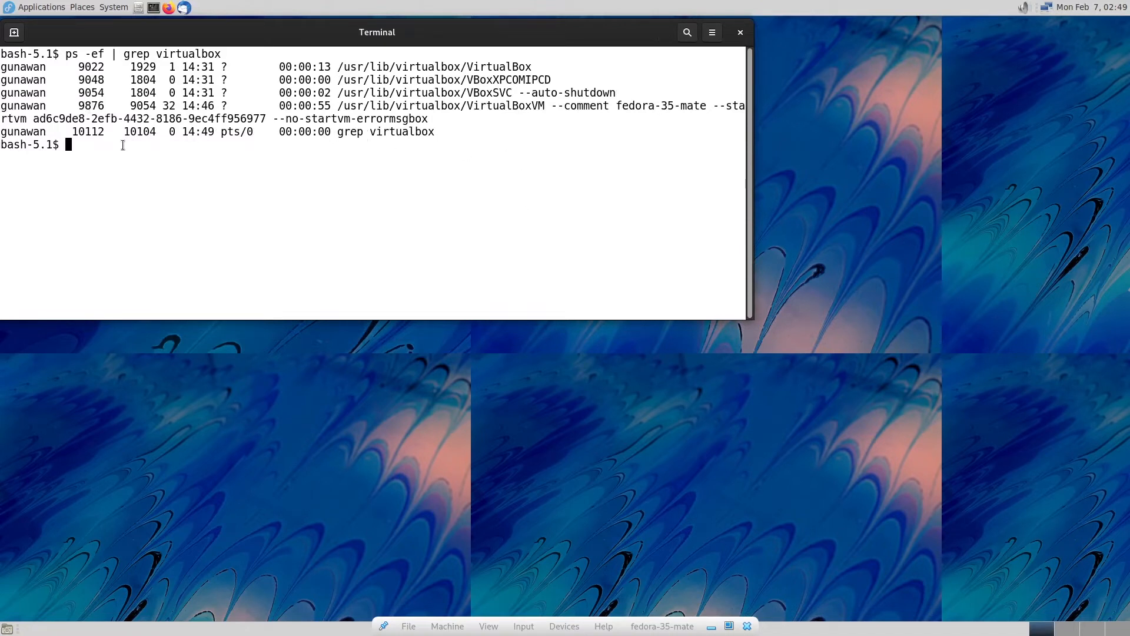
Step: Try 'sudo kill 9867', rerun the process listing, and type 'kill 9876'
text(sudo kill 9867)
key(Return)
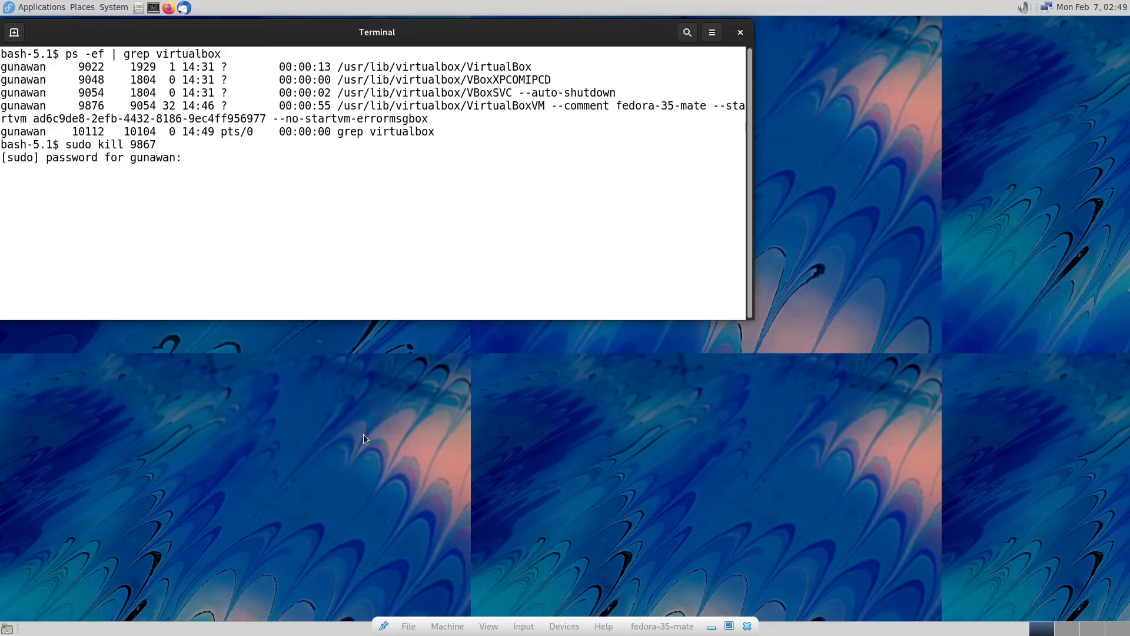
key(Return)
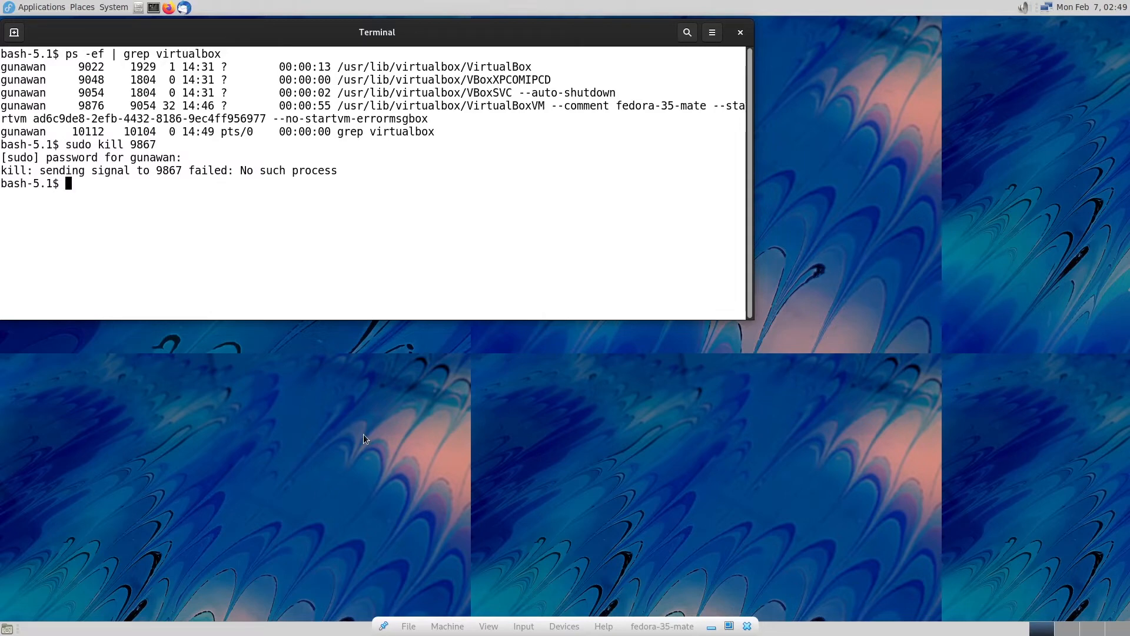
key(Up)
key(Up)
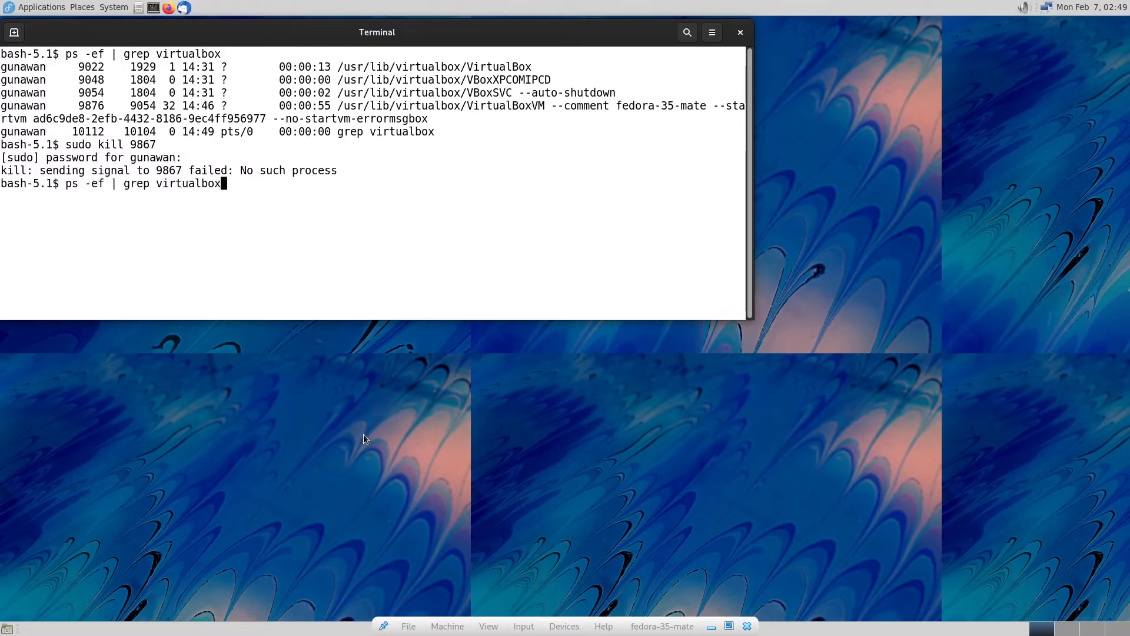
key(Return)
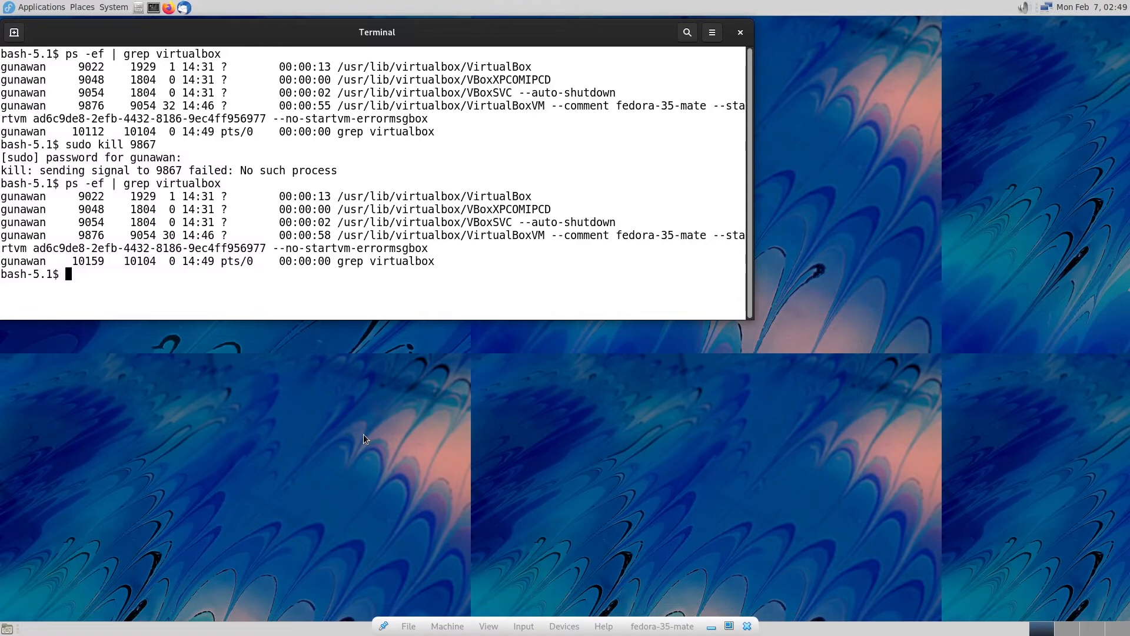
text(kill)
text(9876)
Step: Run kill 9876 to end the VM process, then move and close the Terminal window
key(Return)
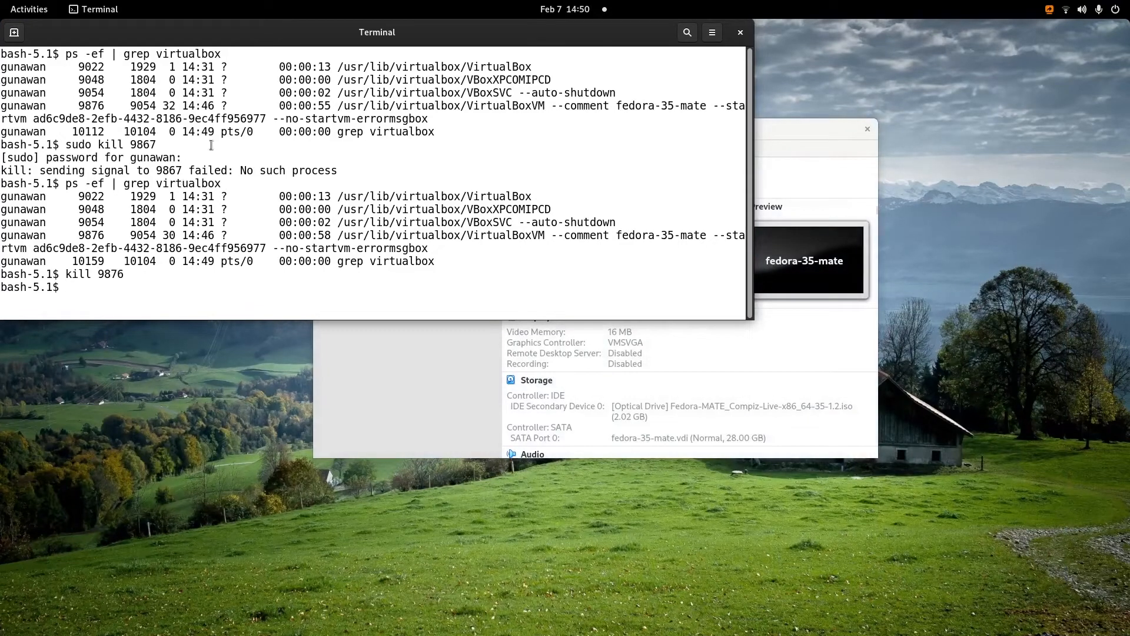
drag(416, 33, 438, 75)
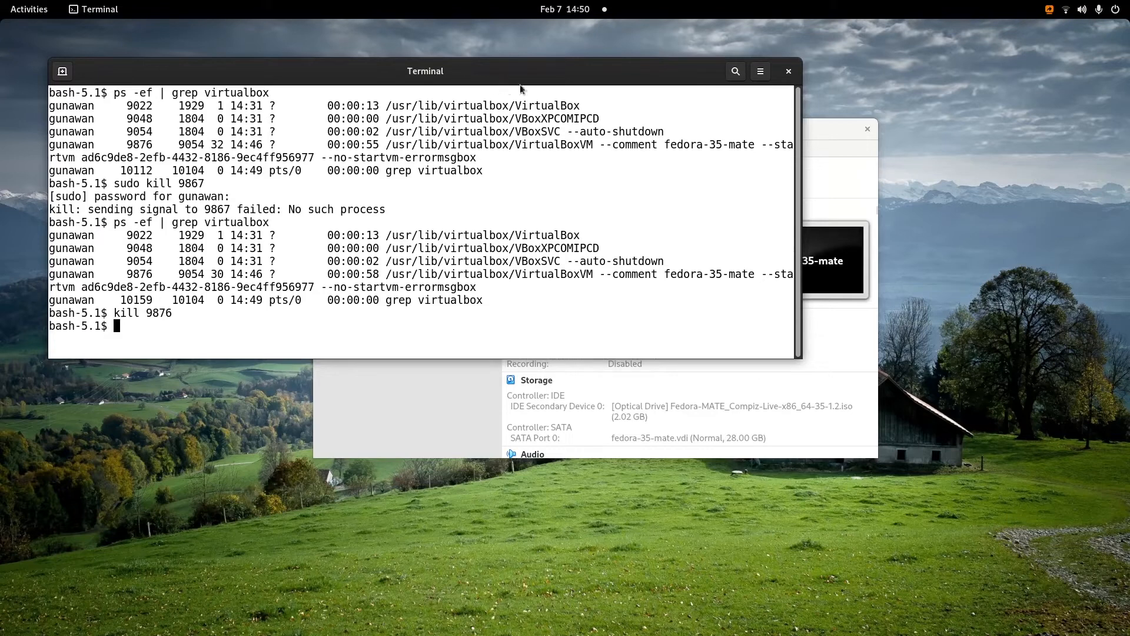
click(793, 75)
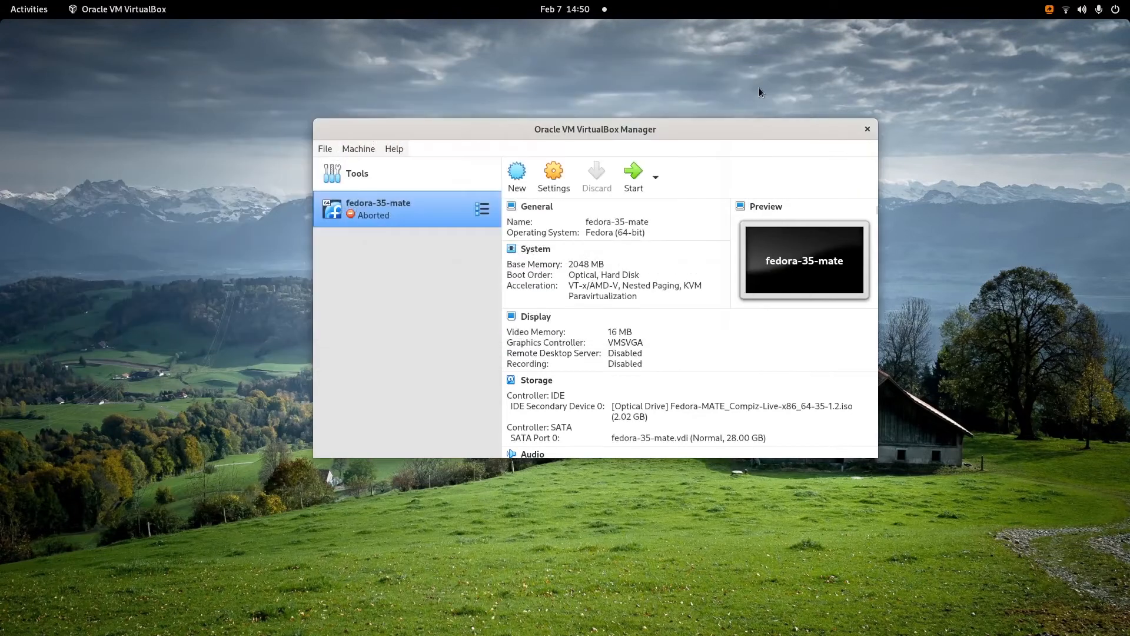
Step: Start the fedora-35-mate VM normally from its context menu
right_click(405, 212)
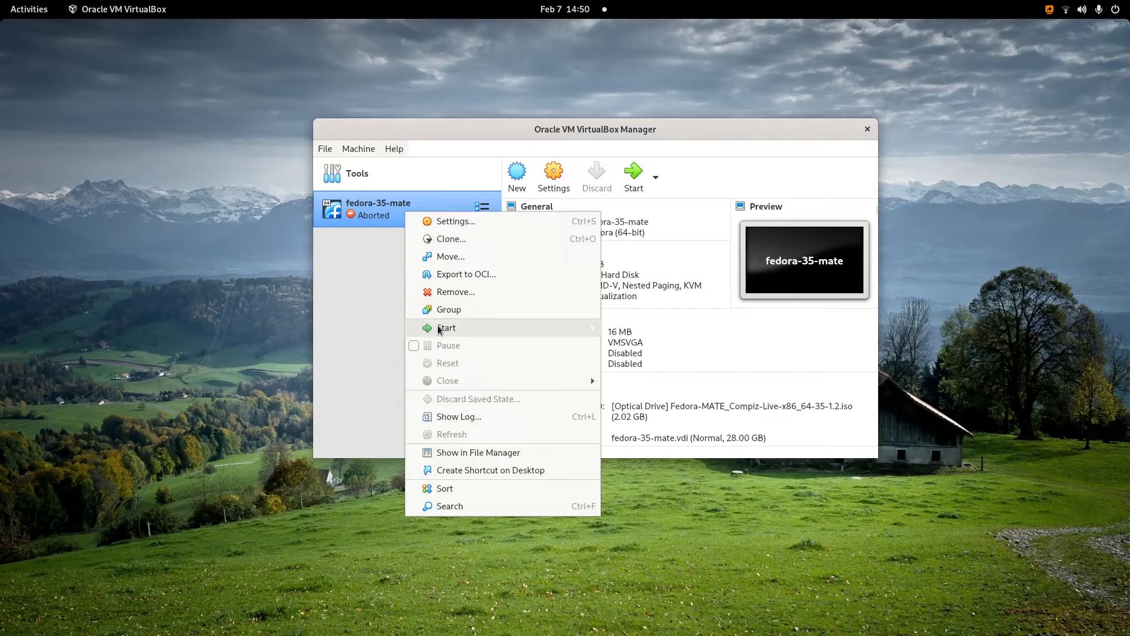
mouse_move(440, 328)
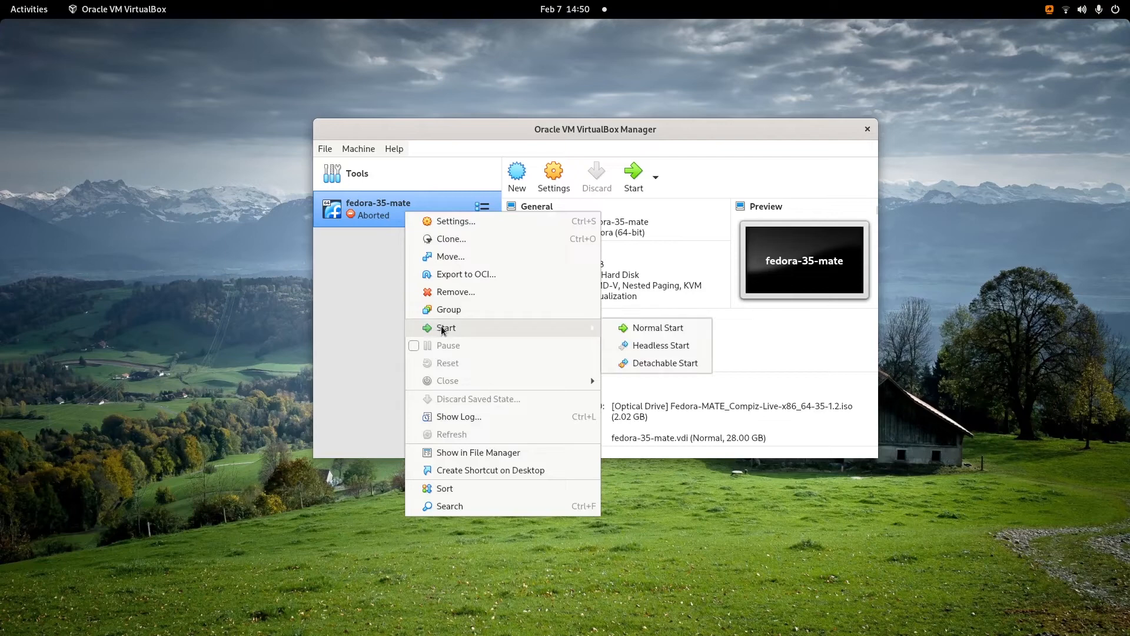
click(634, 333)
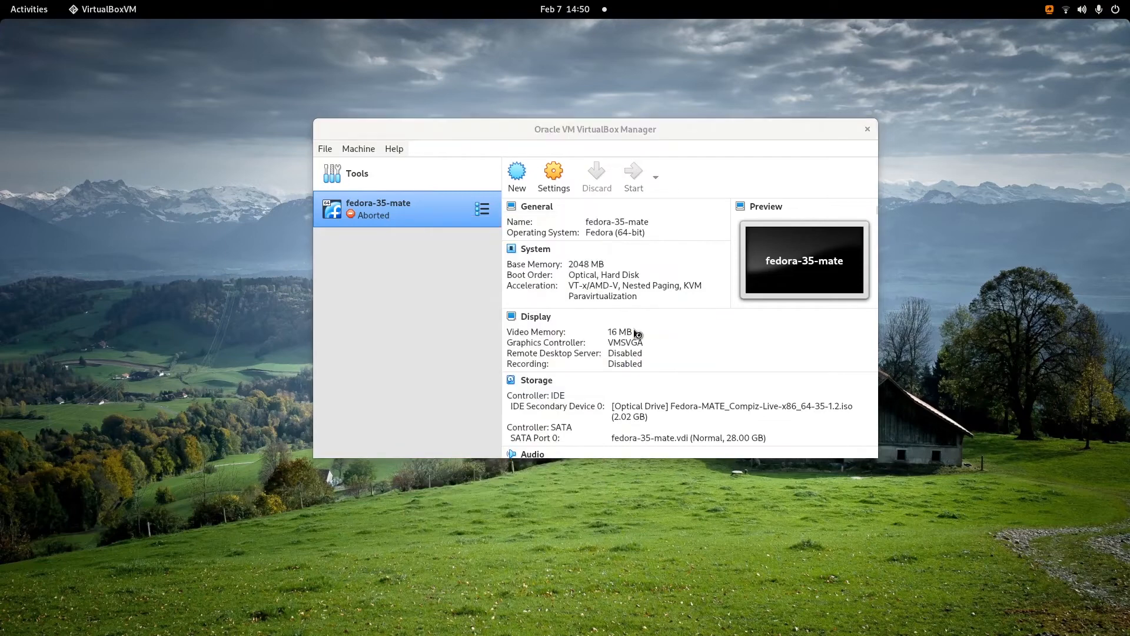
Step: Reset the running VM and boot 'Start Fedora-MATE_Compiz-Live 35' from the live menu
click(442, 179)
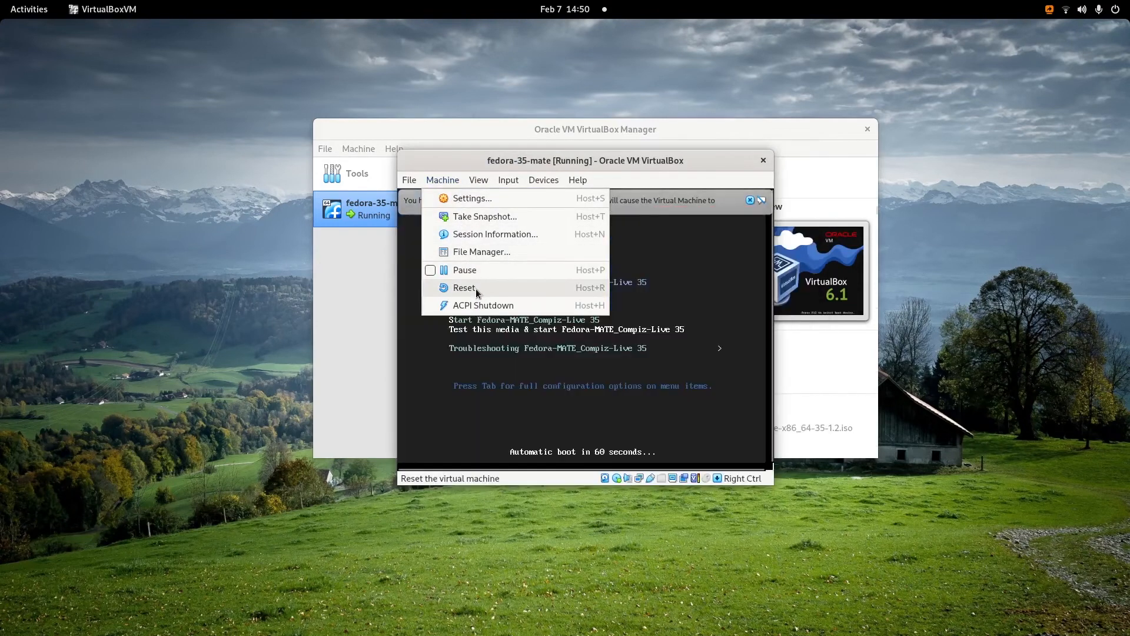
click(476, 288)
click(610, 380)
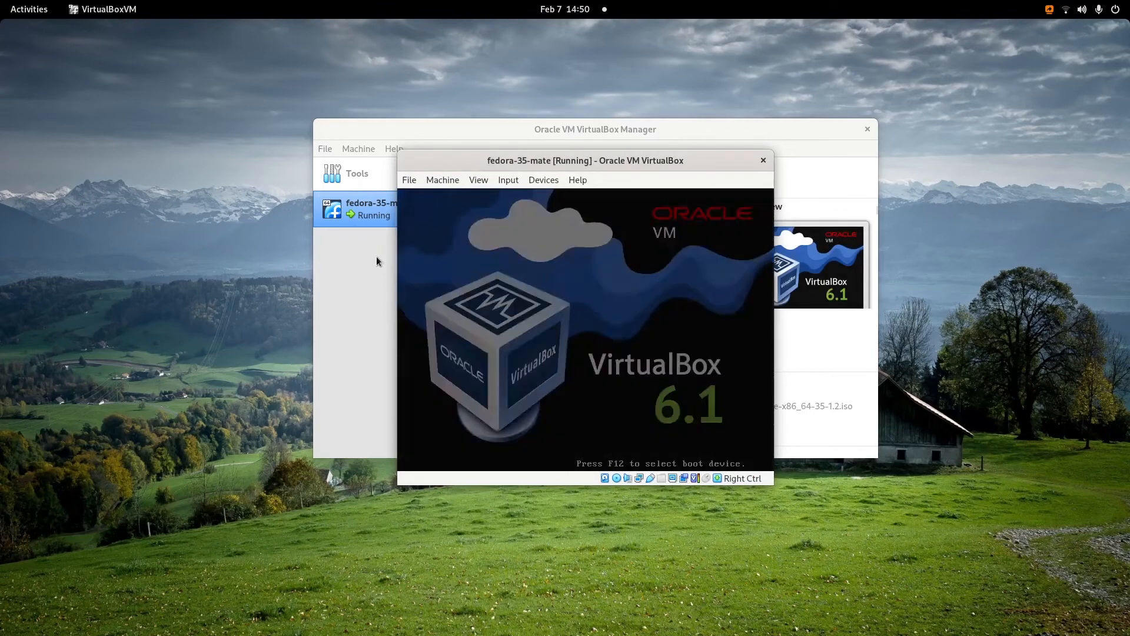
key(Up)
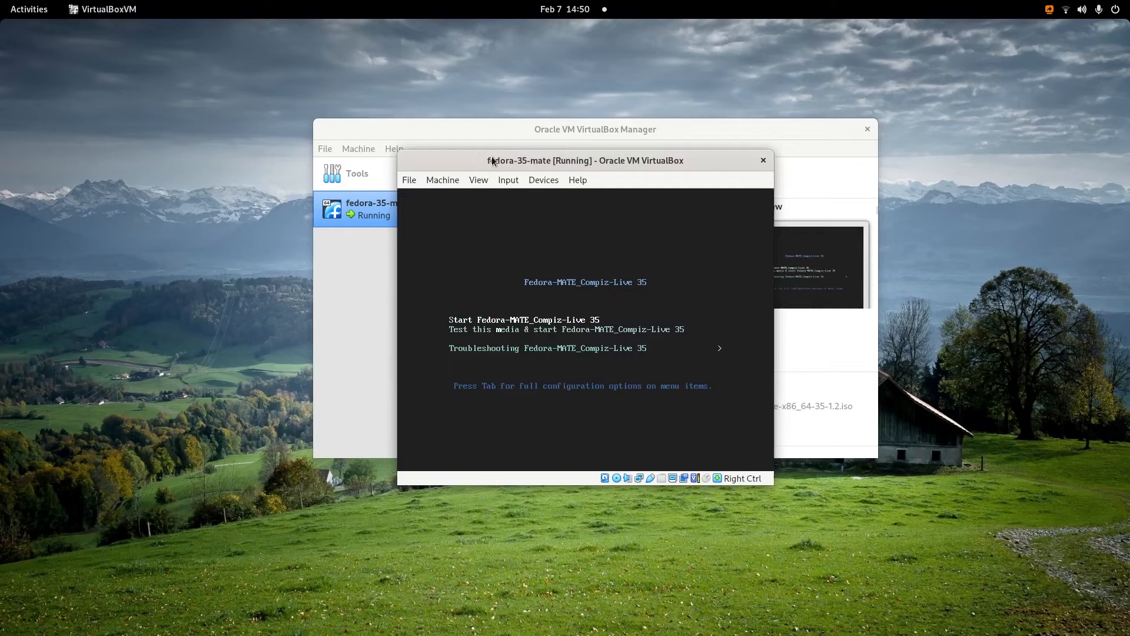
key(Return)
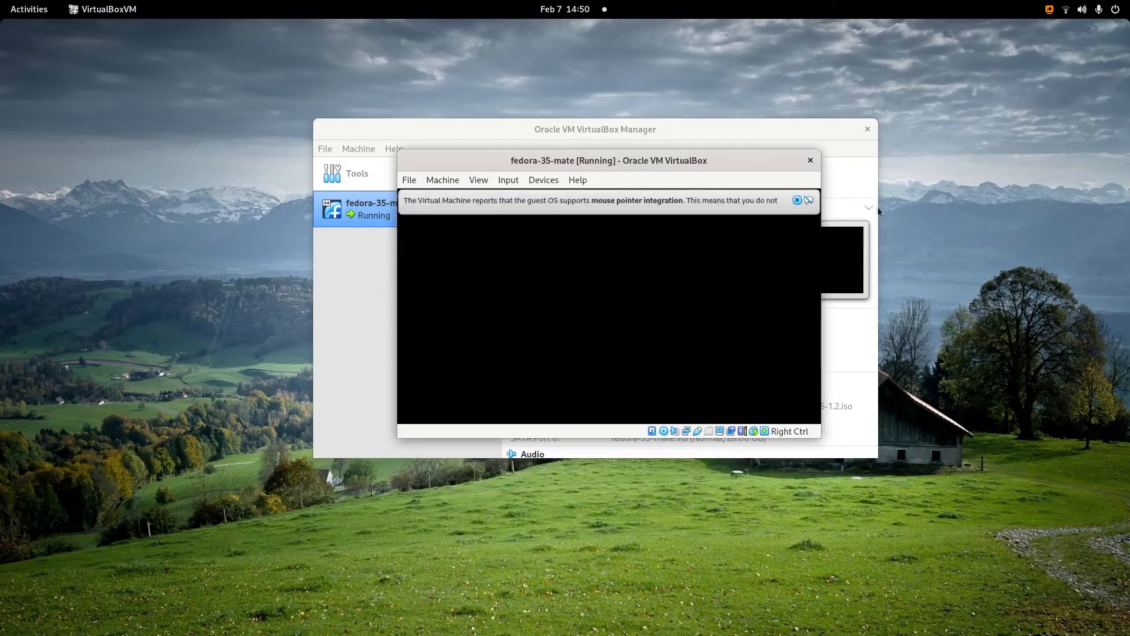
Step: Dismiss the mouse-integration notice and shift the VM window up and left
click(797, 200)
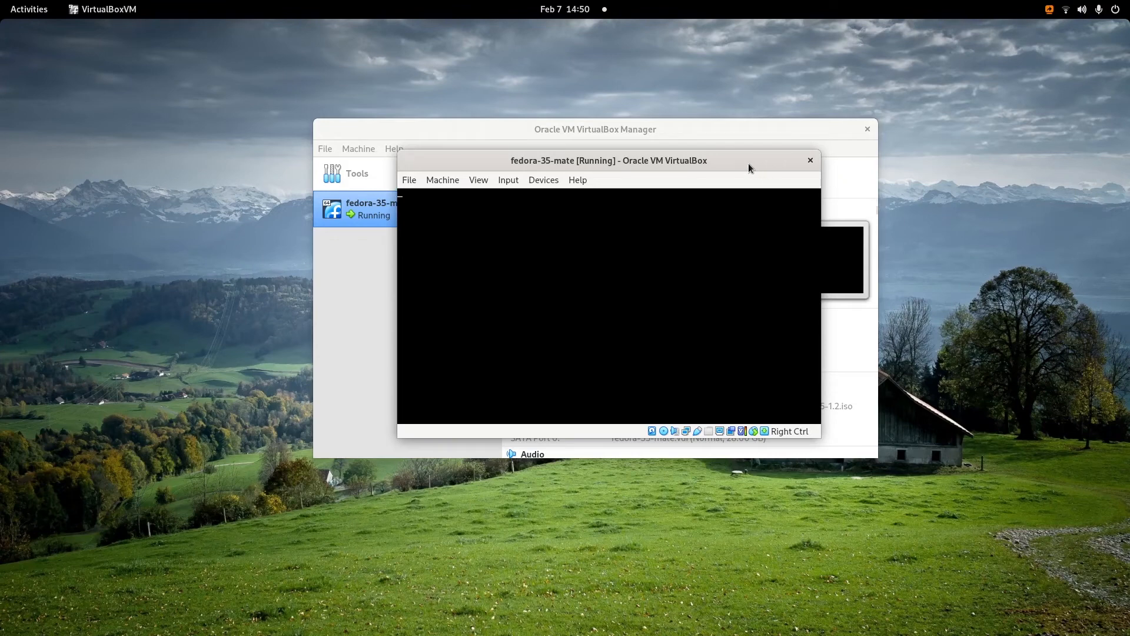
drag(748, 164, 698, 159)
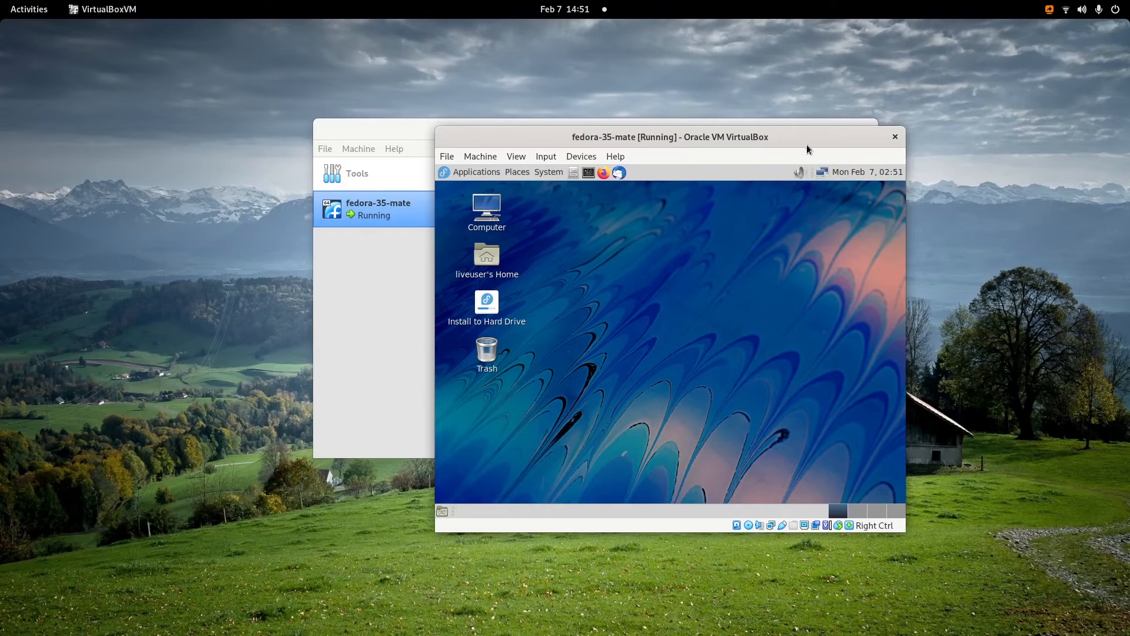
Step: Launch Install to Hard Drive and enable the root account, accepting the weak password
double_click(494, 306)
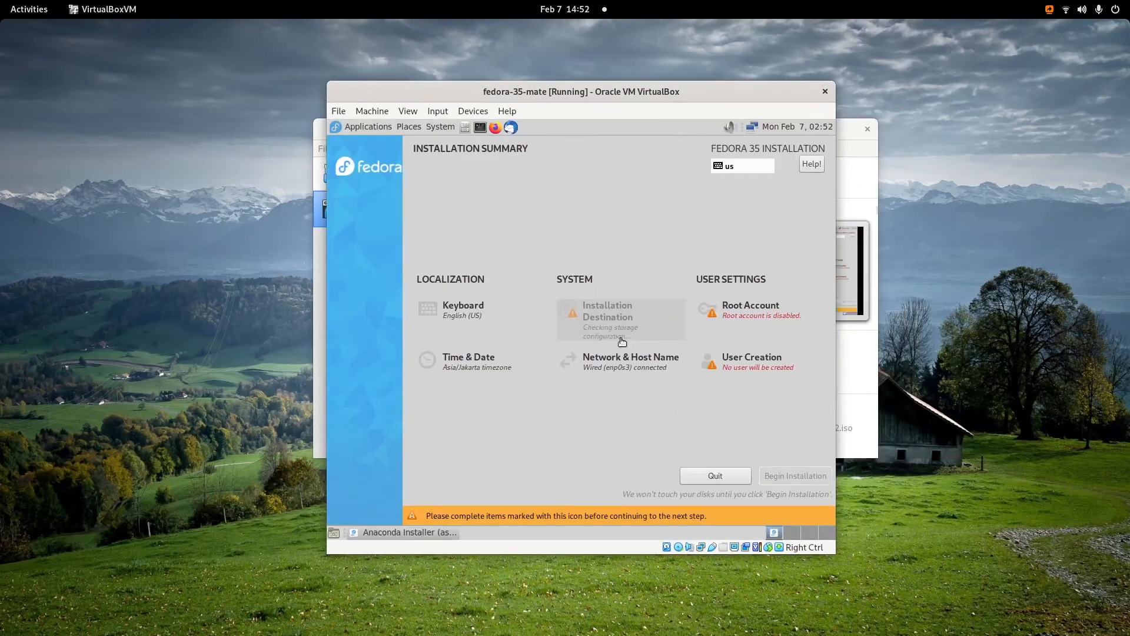
click(683, 353)
click(512, 315)
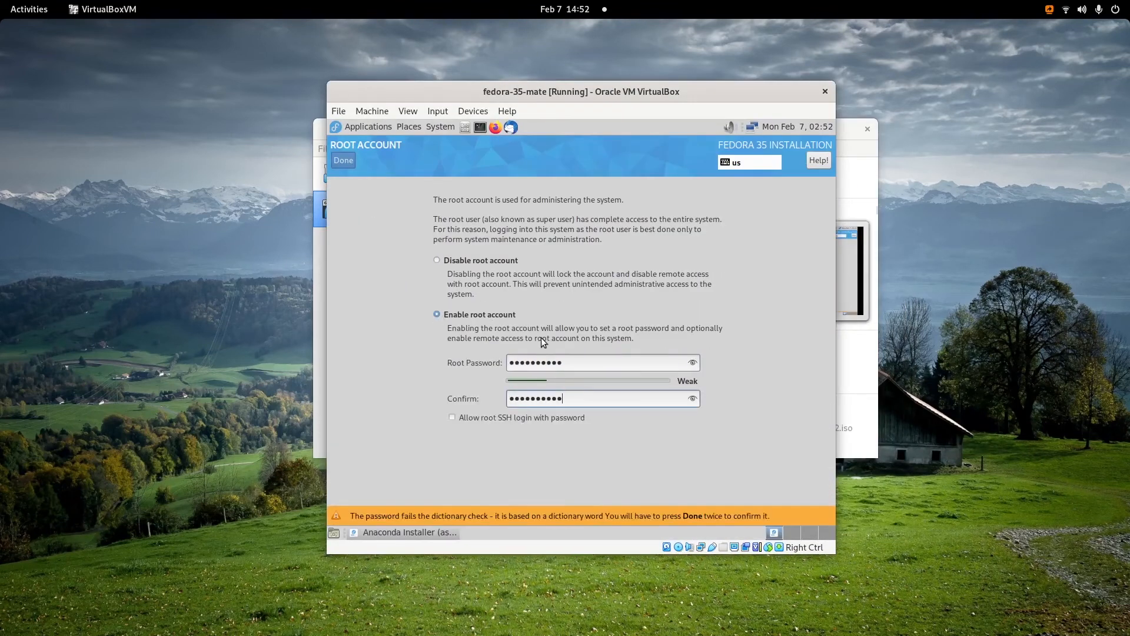
click(343, 160)
click(344, 160)
Step: Create a new user account with the chosen username, accepting the weak password
click(741, 365)
text(gunawan)
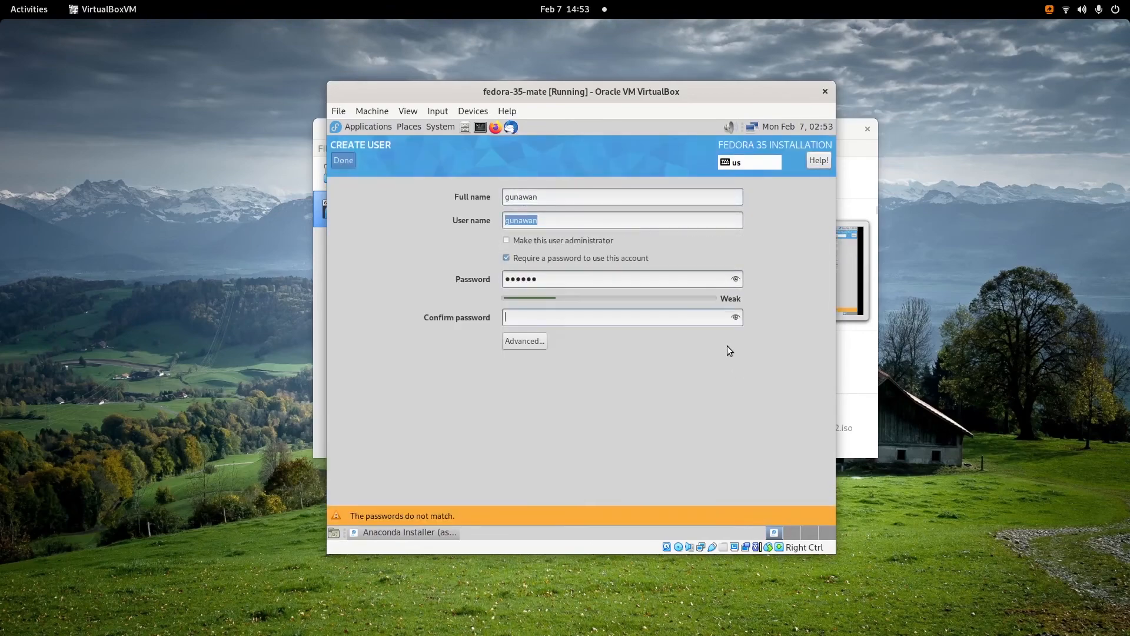
click(343, 160)
click(342, 163)
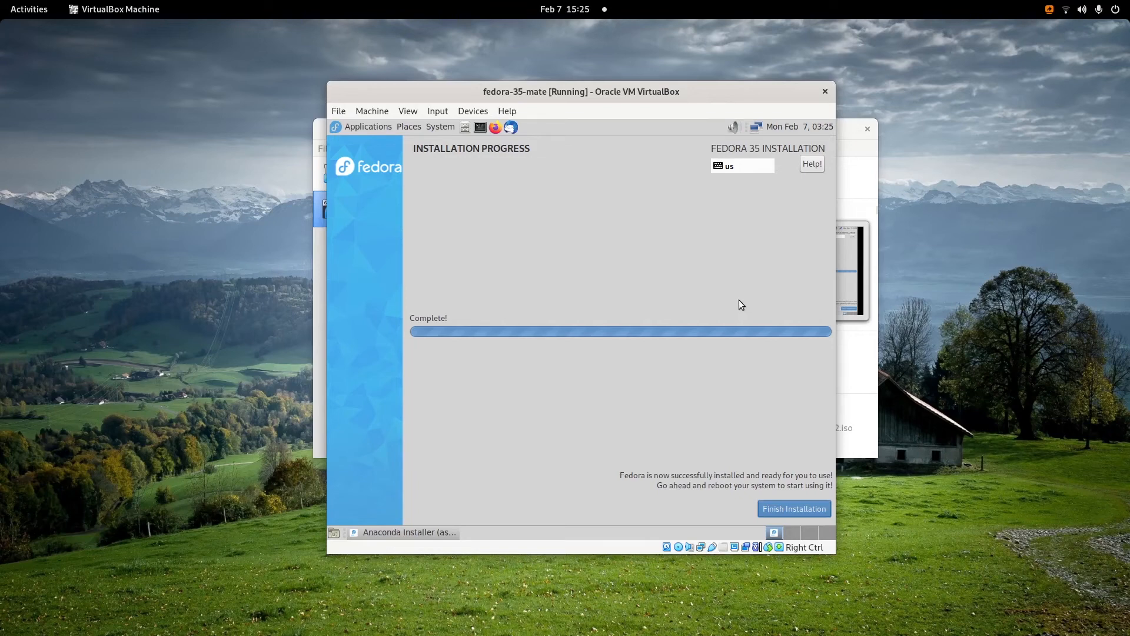
Step: Finish the installation, then shut down the Fedora guest via System > Shut Down
click(779, 510)
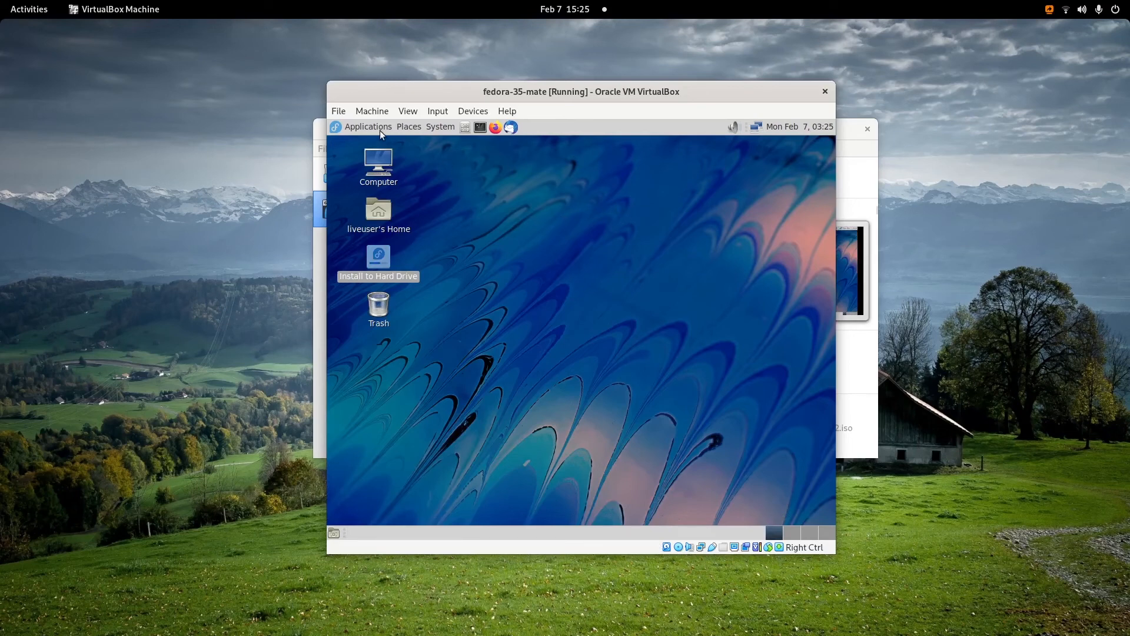
click(441, 127)
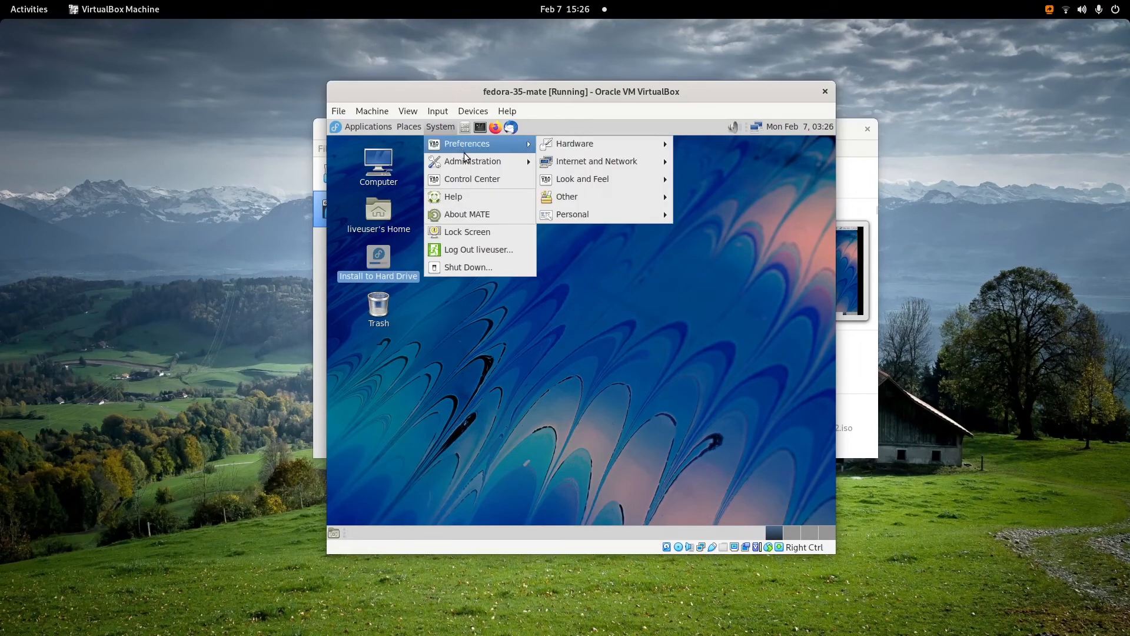
click(469, 267)
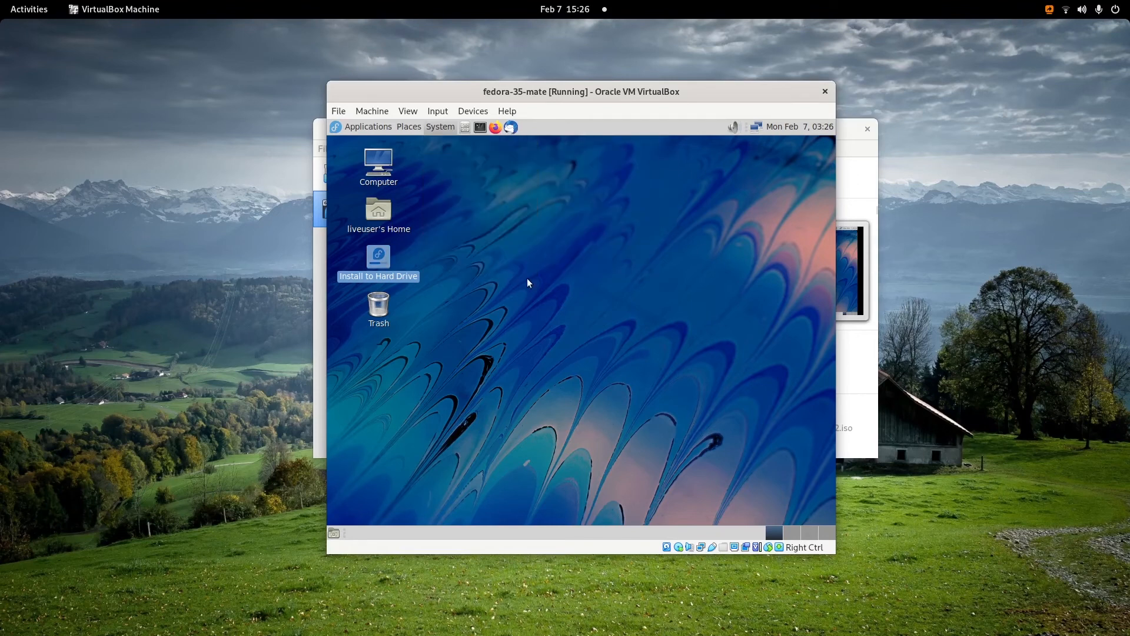
click(659, 388)
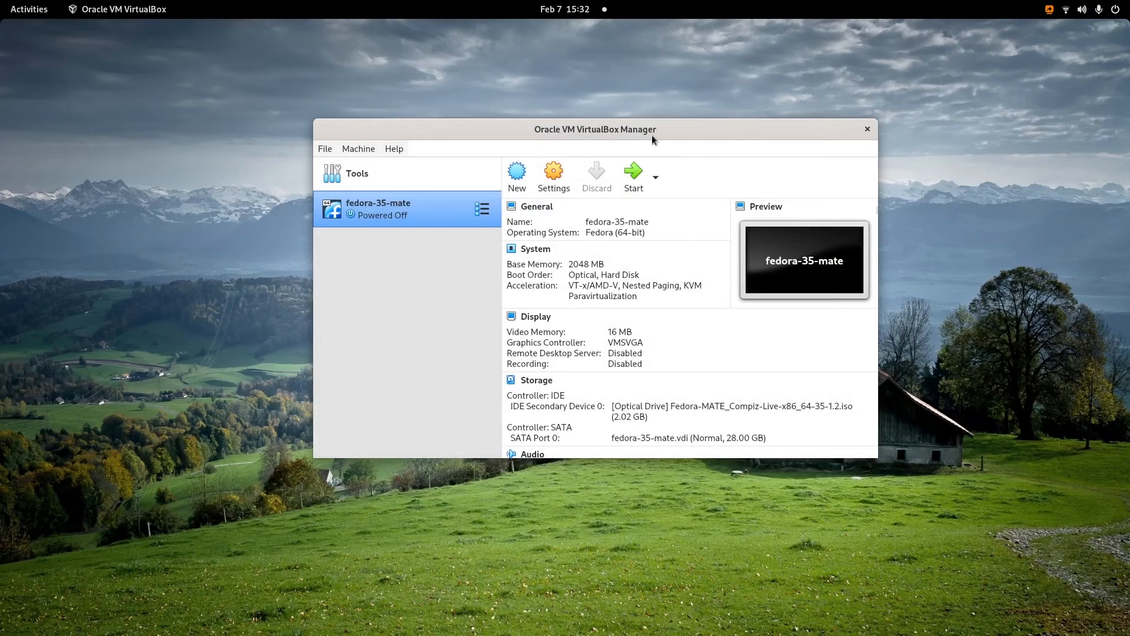
Step: In the VM's Storage settings, remove the Fedora live ISO from the IDE optical drive, leaving it Empty
click(553, 172)
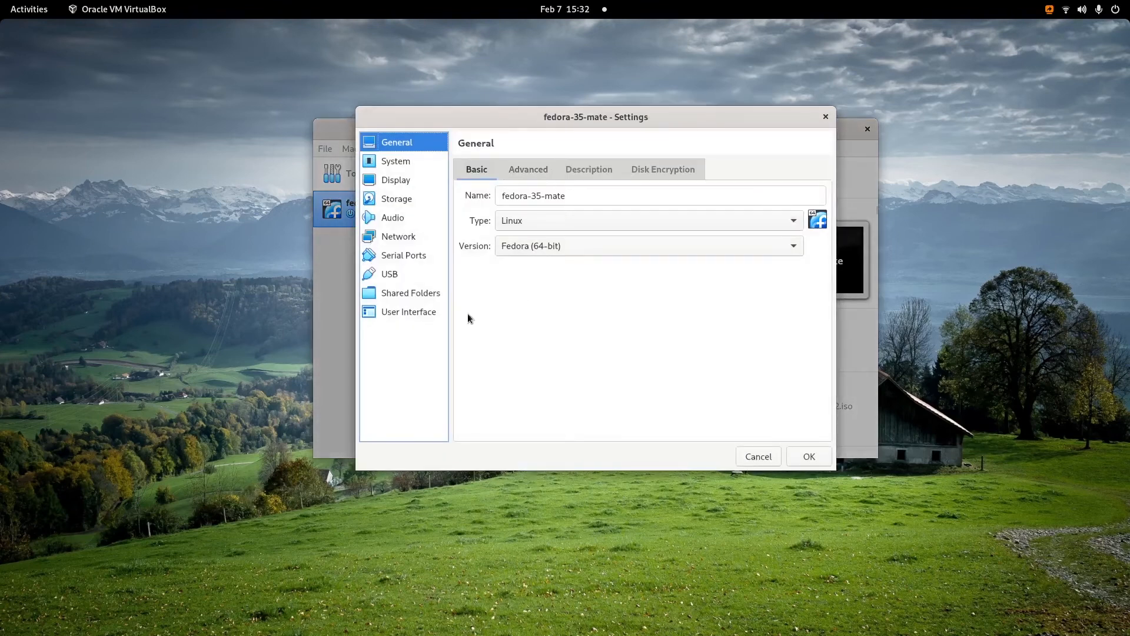
click(403, 199)
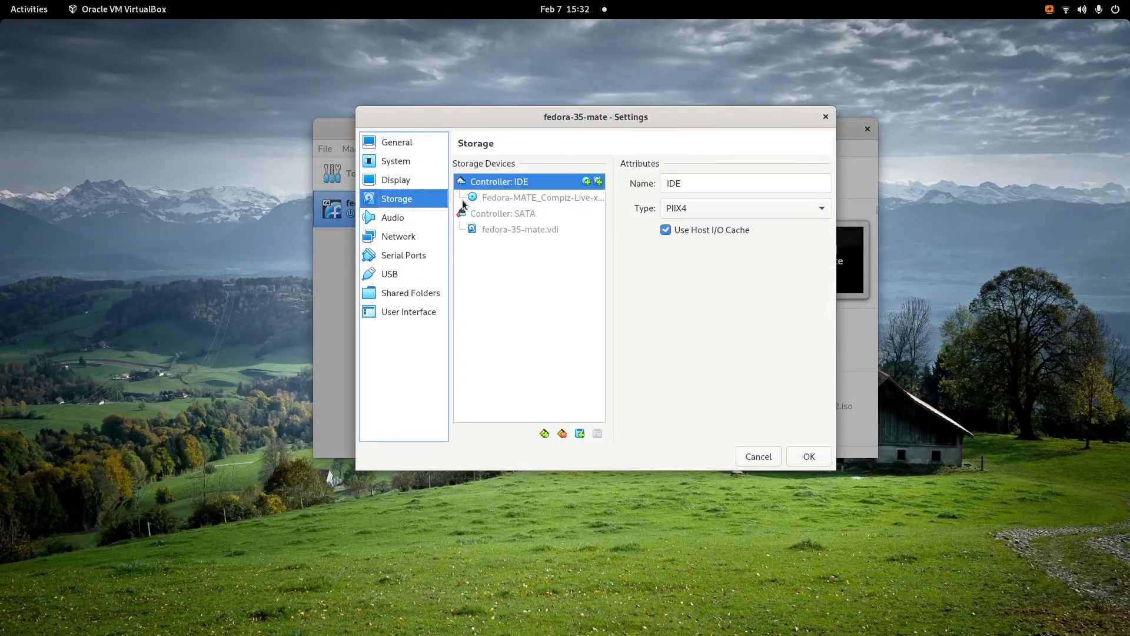
click(510, 200)
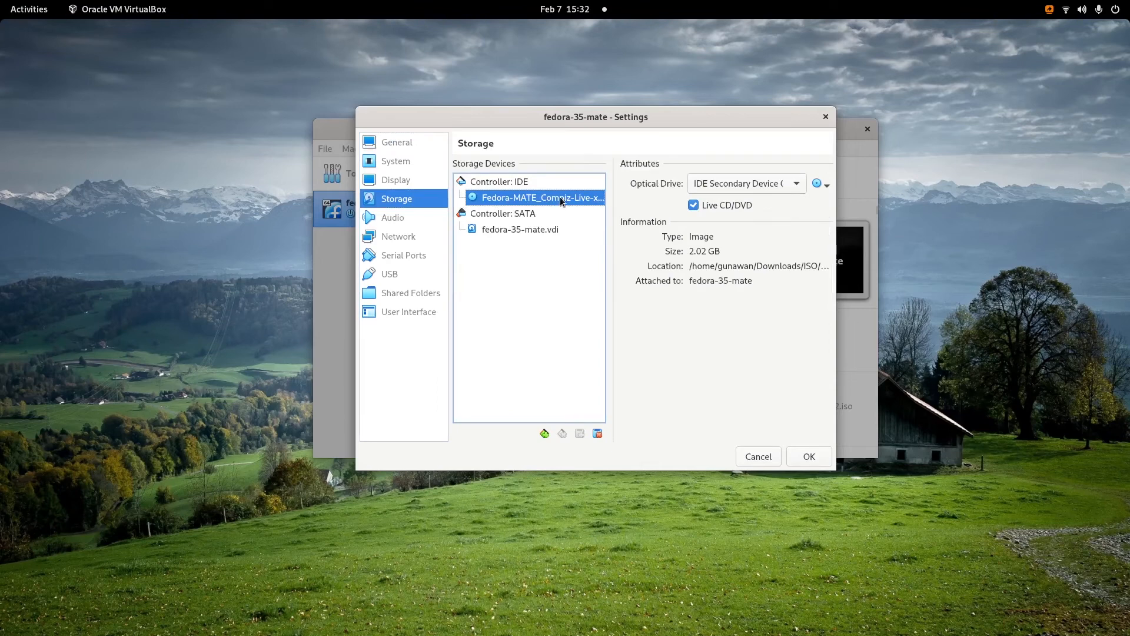
click(820, 184)
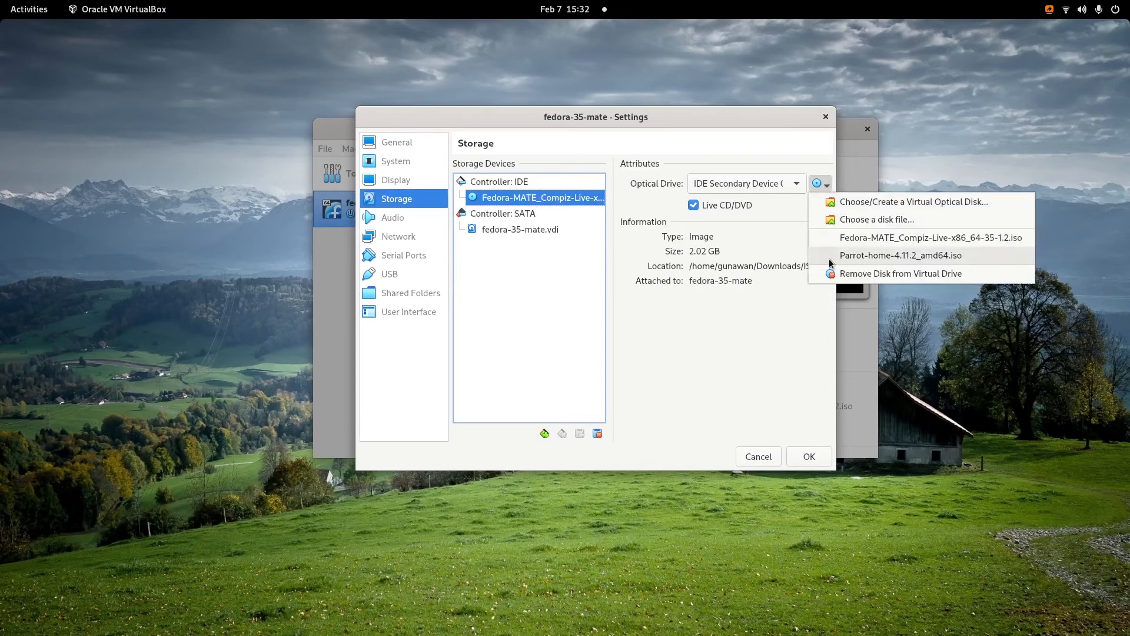
click(852, 274)
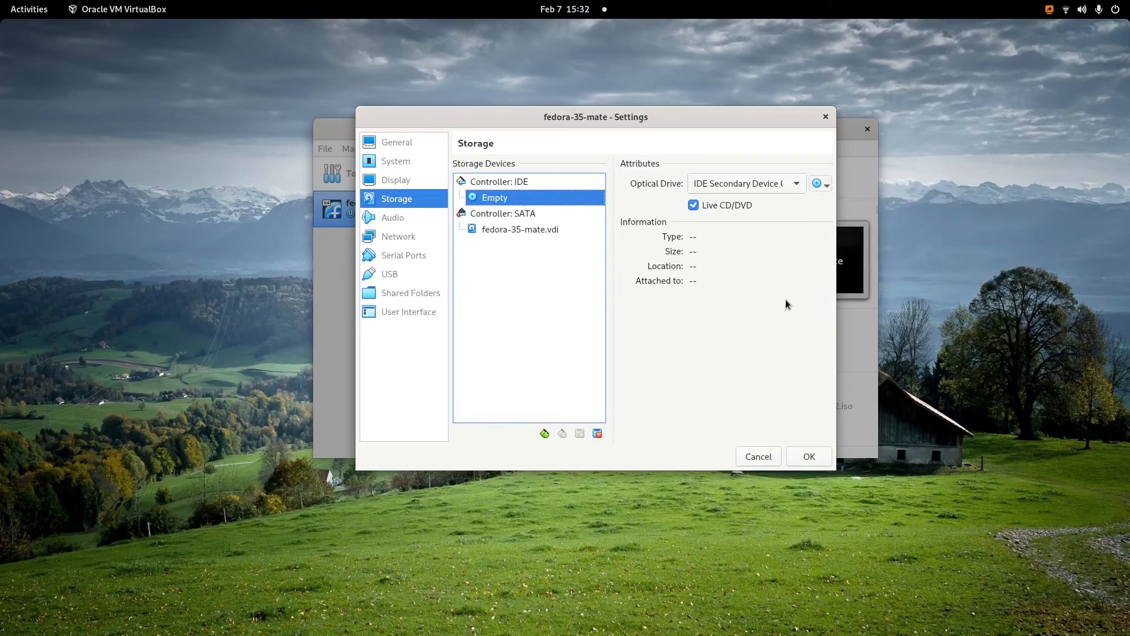
click(807, 458)
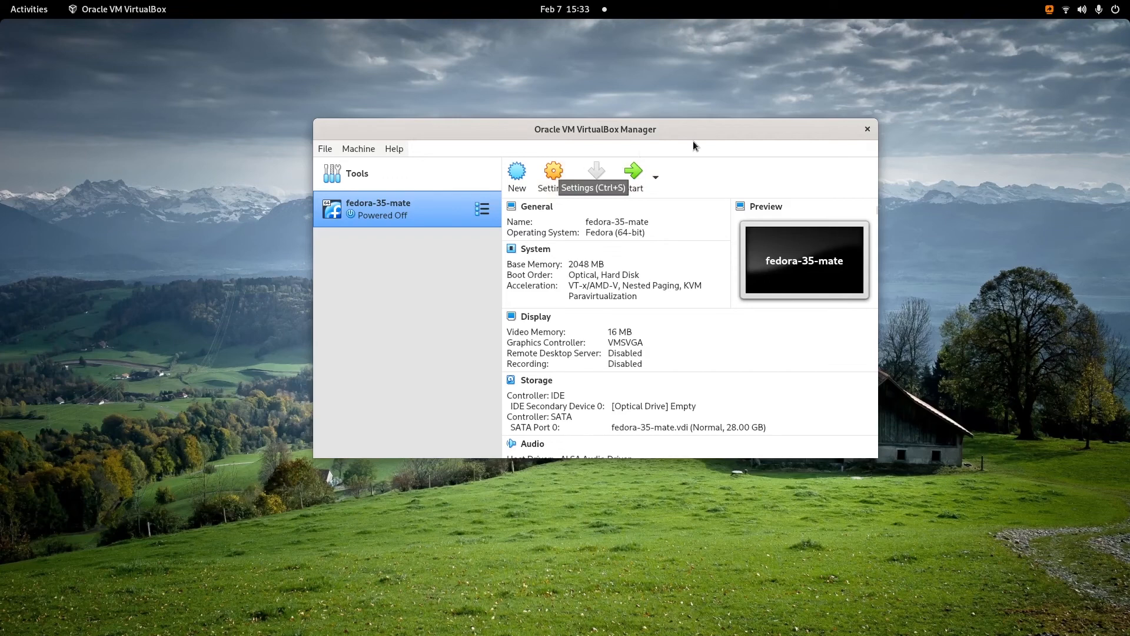
Step: Start fedora-35-mate from its hard disk, dismiss the mouse-integration notice, and move the VM window right
click(642, 171)
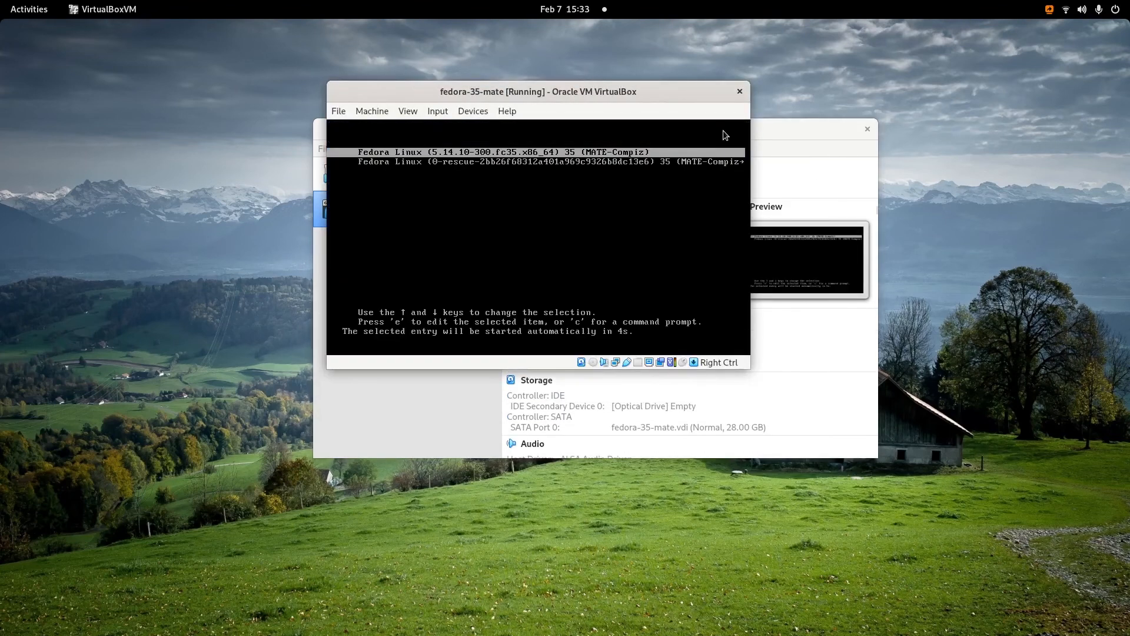
click(725, 131)
drag(708, 100, 917, 84)
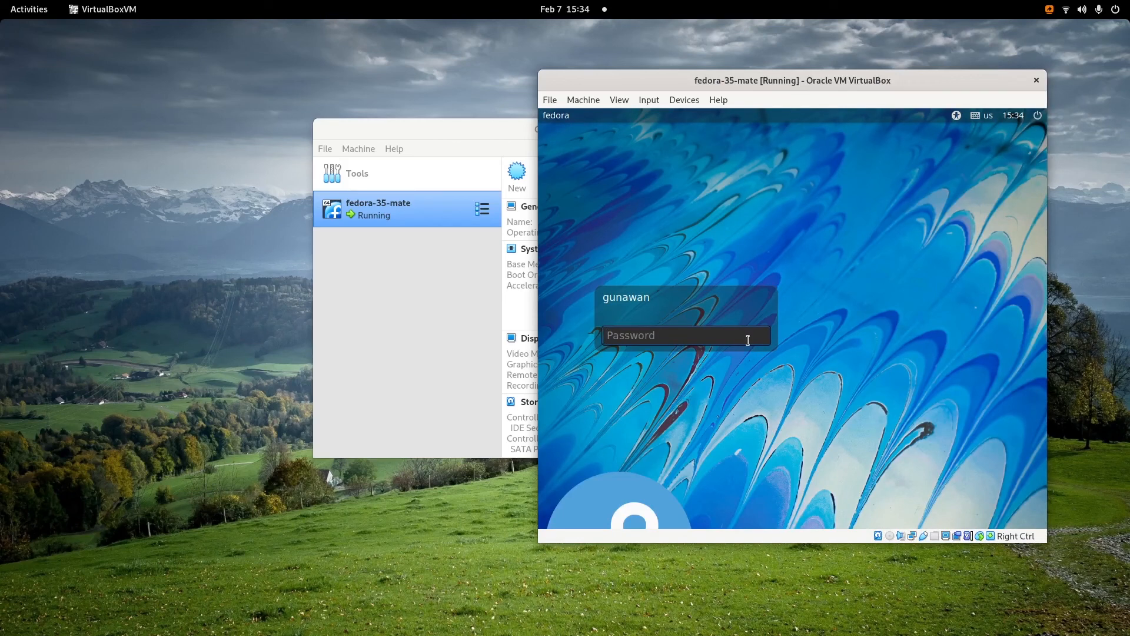
Step: Log in to the Fedora MATE desktop with the user password and dismiss the Connection Established popup
text(*****)
key(Return)
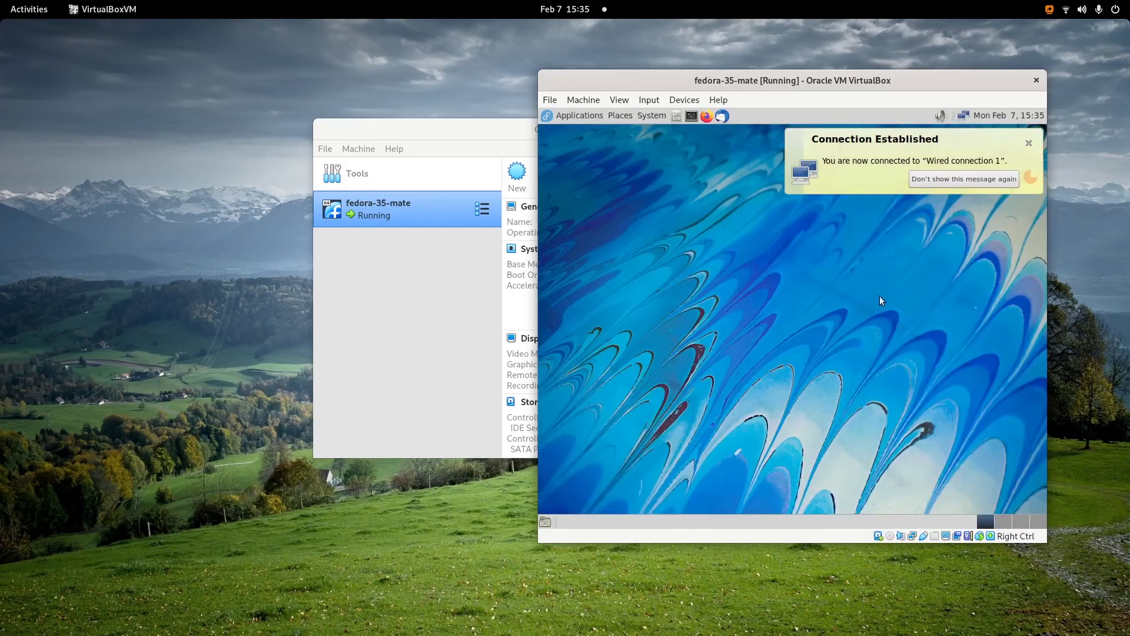
click(1029, 143)
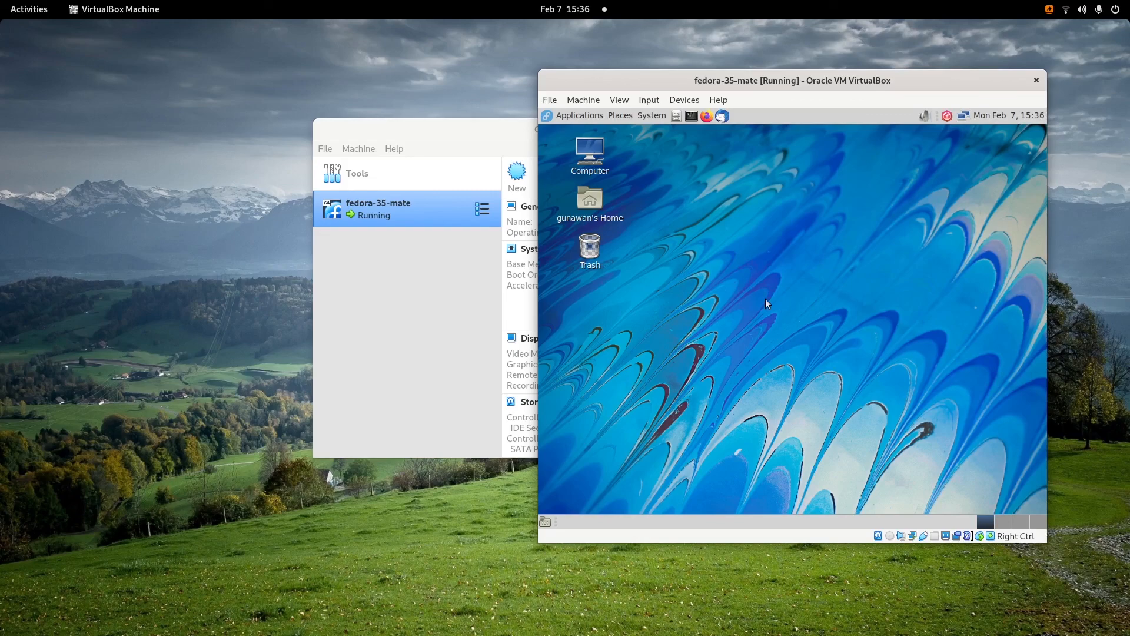
Step: Shut down the guest from the System menu and confirm
click(659, 116)
click(677, 255)
click(877, 373)
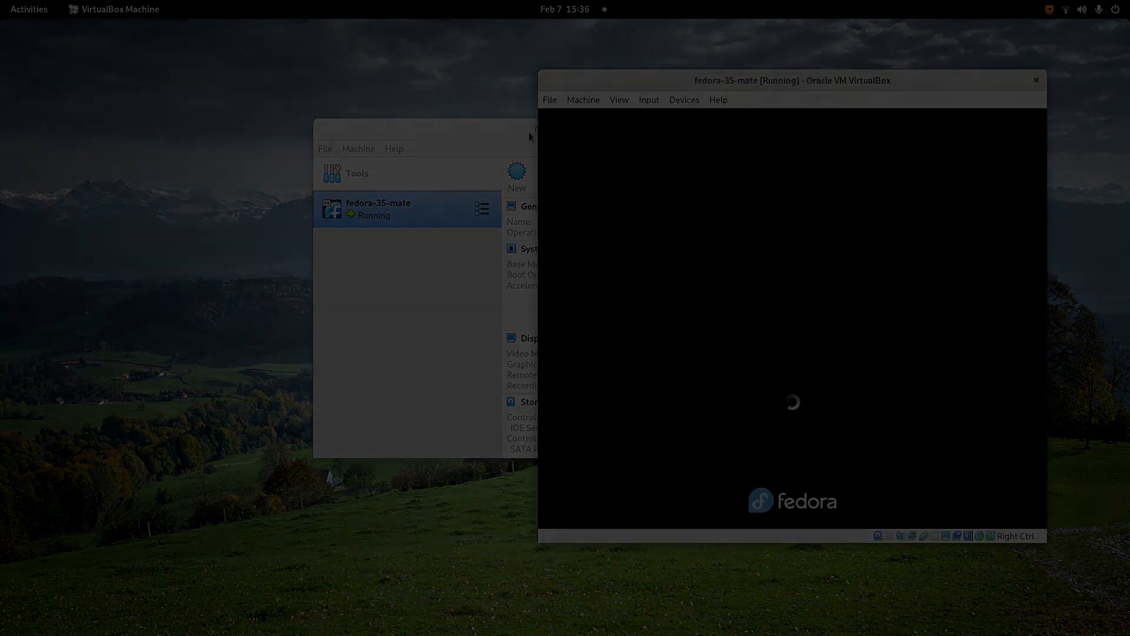